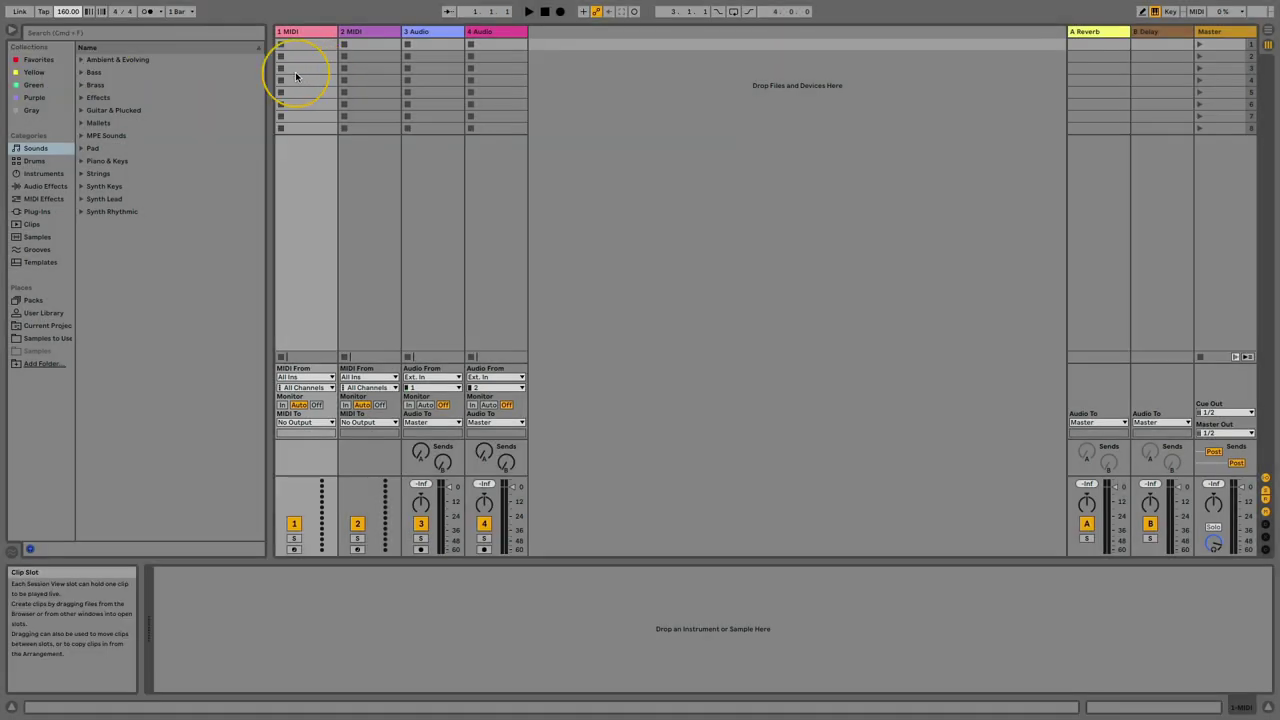
Preview the Warehouse Stutter Kit from the drum library and load it onto the first MIDI track
click(36, 161)
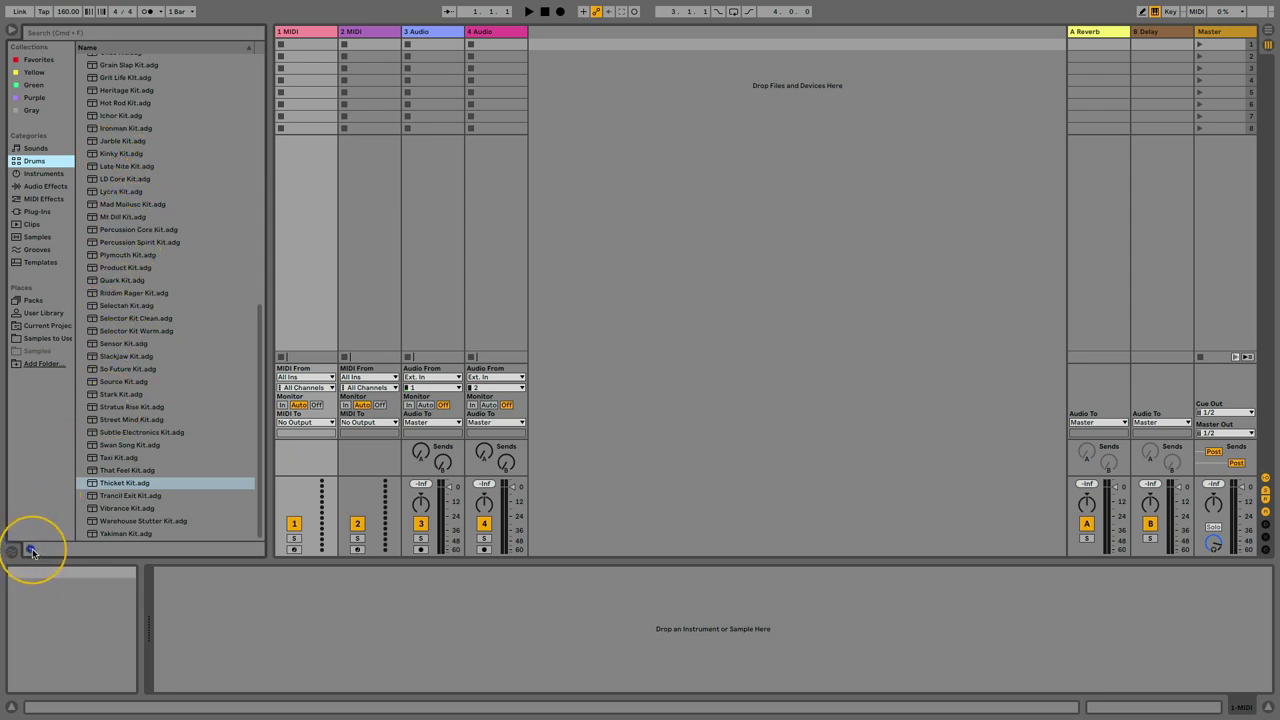
click(117, 521)
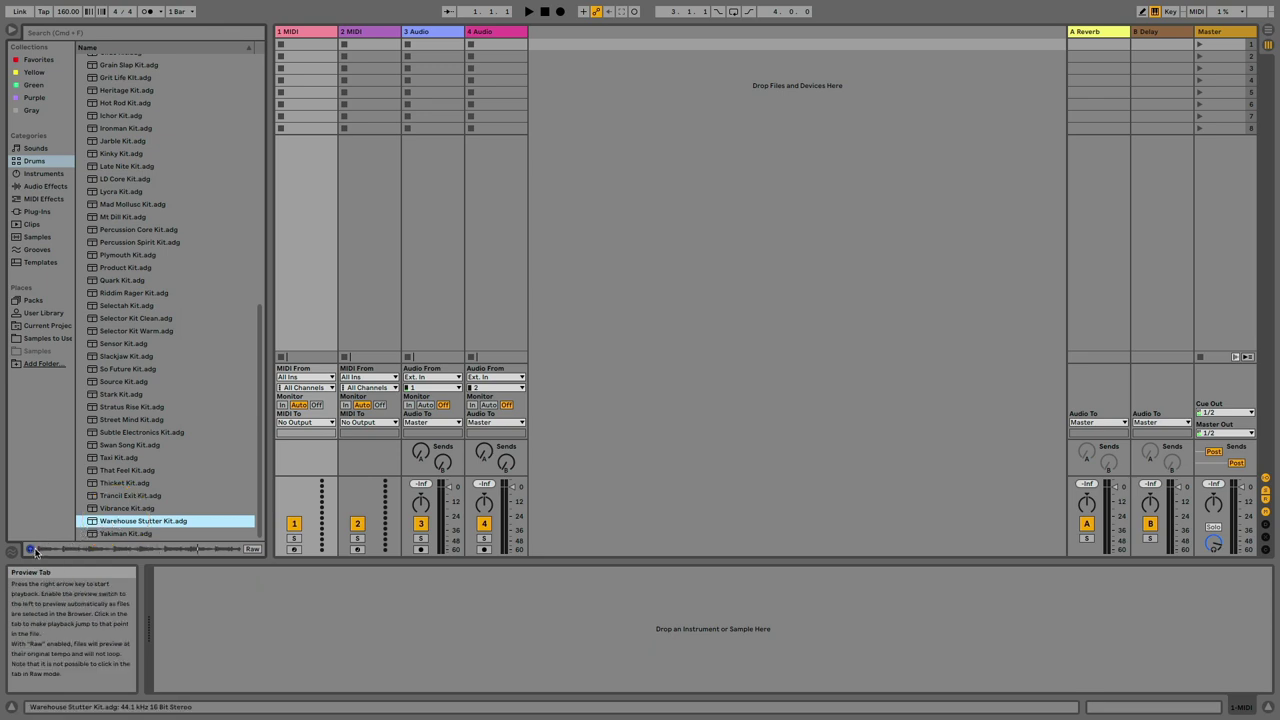
drag(135, 521, 308, 31)
Examine the drum rack's pads from C1 up, previewing FX Metallic and trying solo on the Tom Powered pad
click(450, 573)
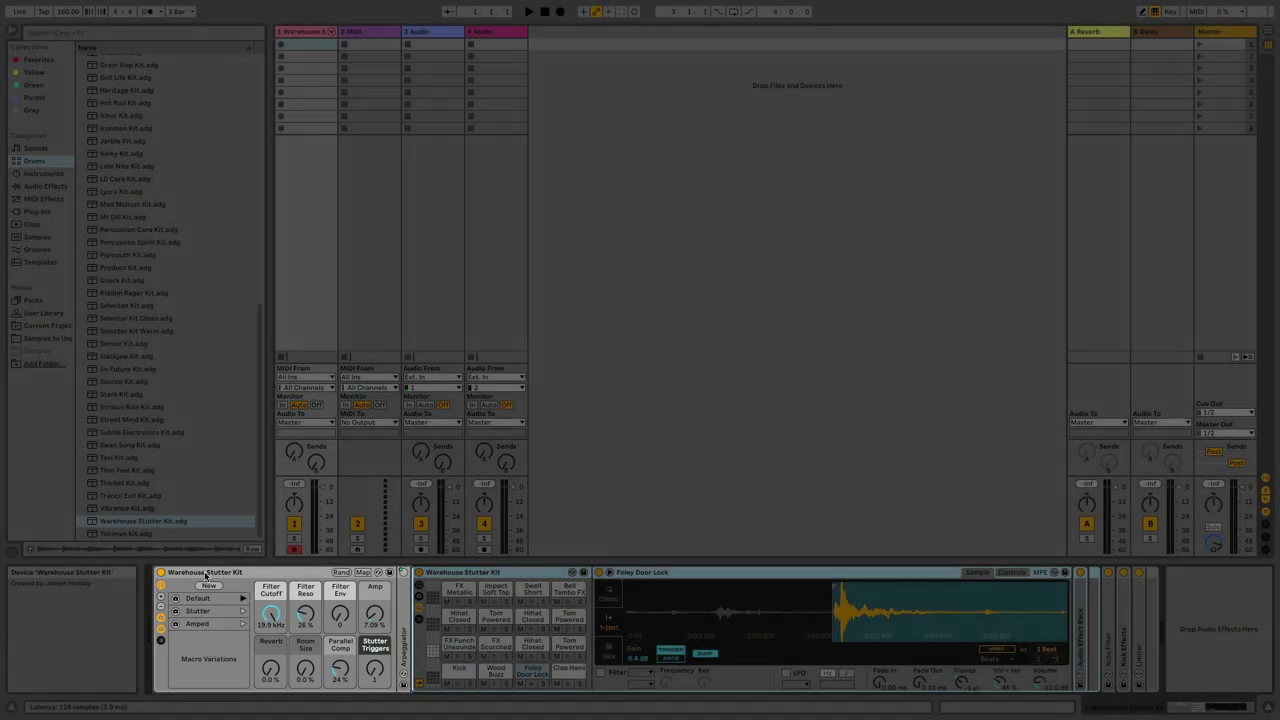
click(435, 619)
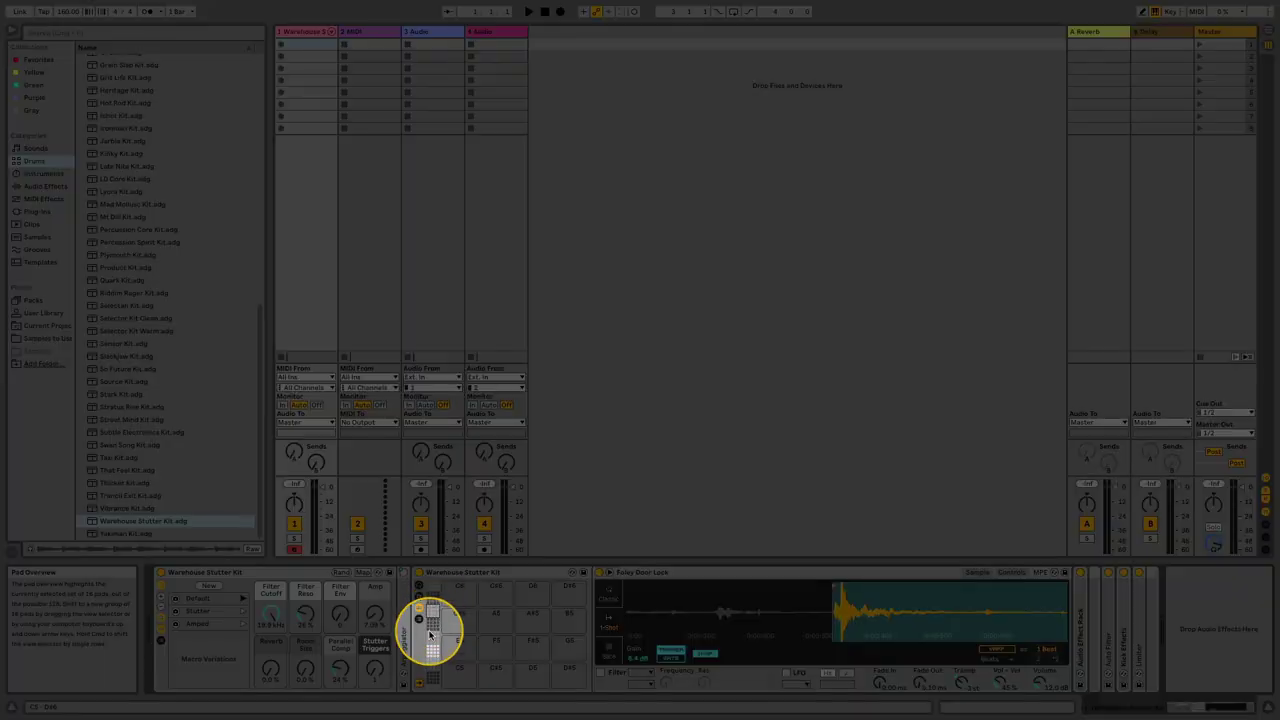
click(432, 652)
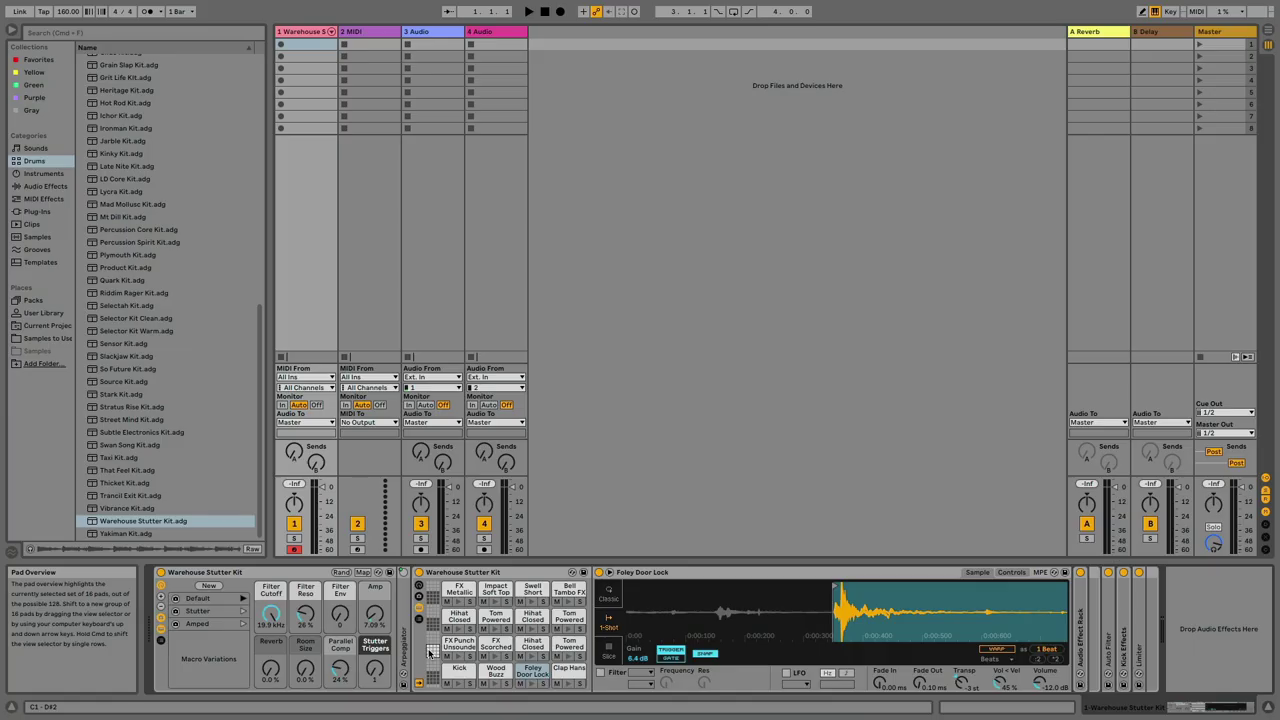
click(457, 601)
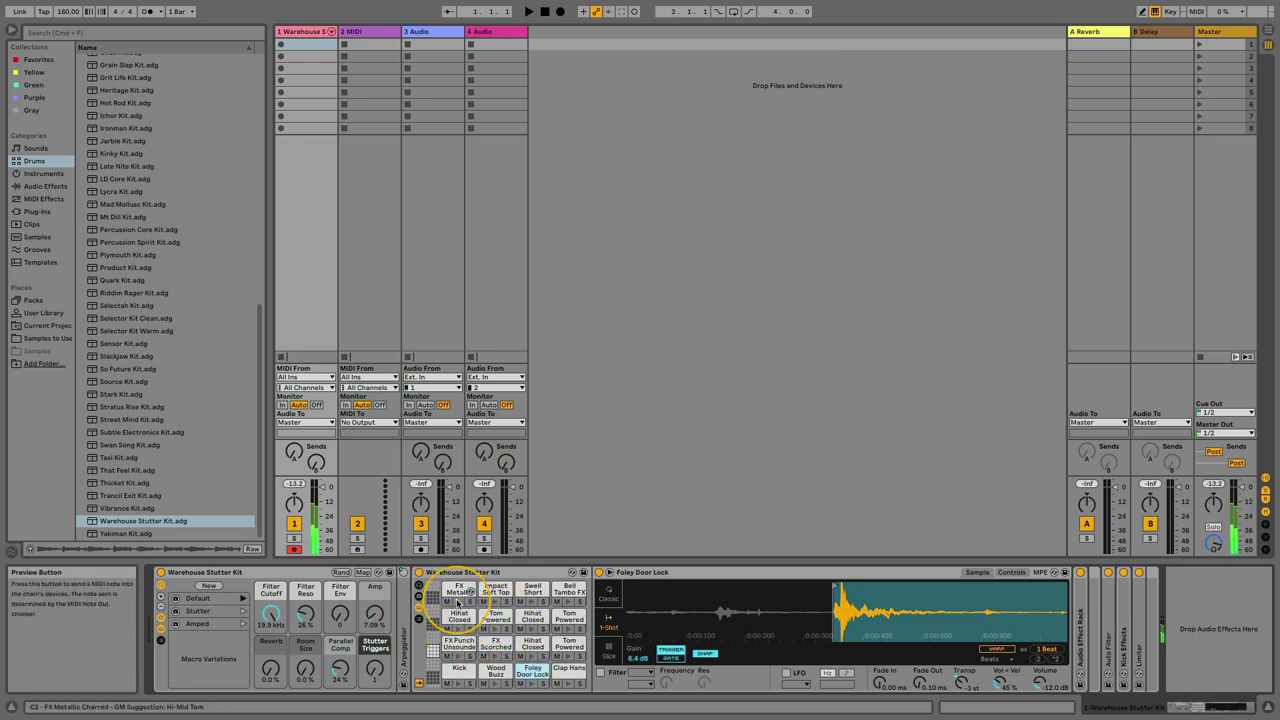
click(507, 628)
click(507, 628)
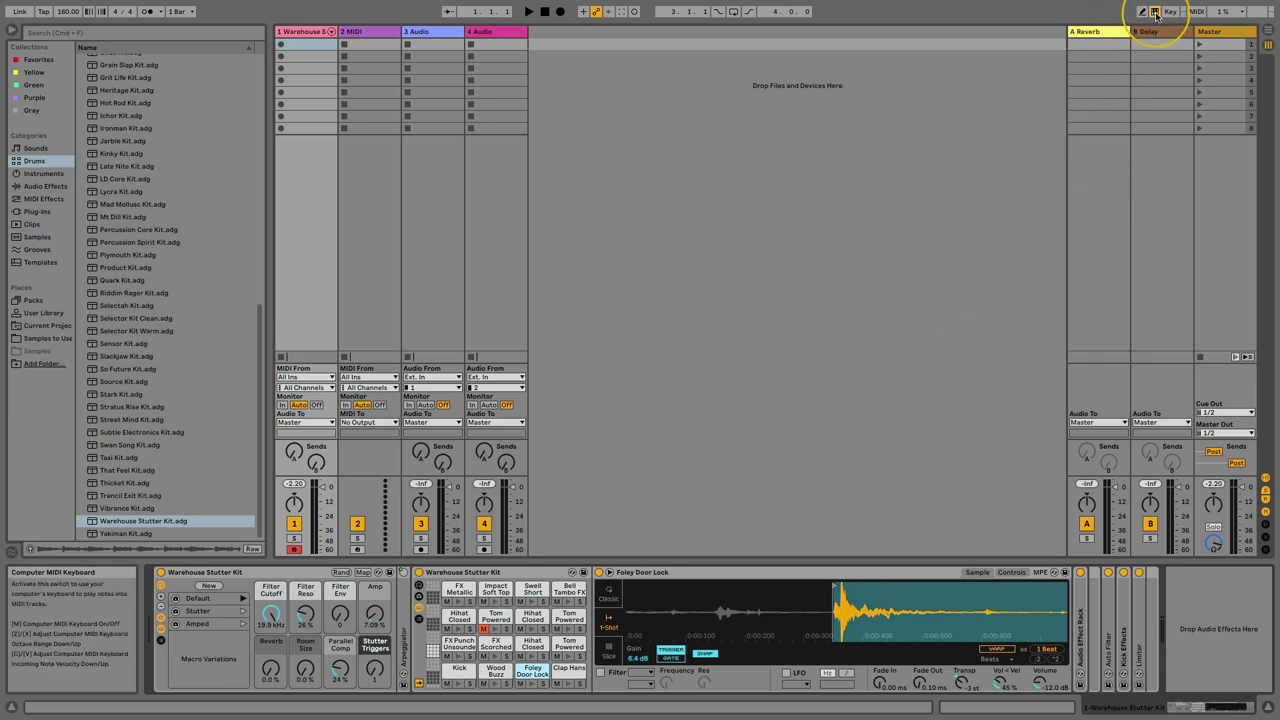
Audition several drum rack pads, including FX Scorched, with the computer MIDI keyboard
key(m)
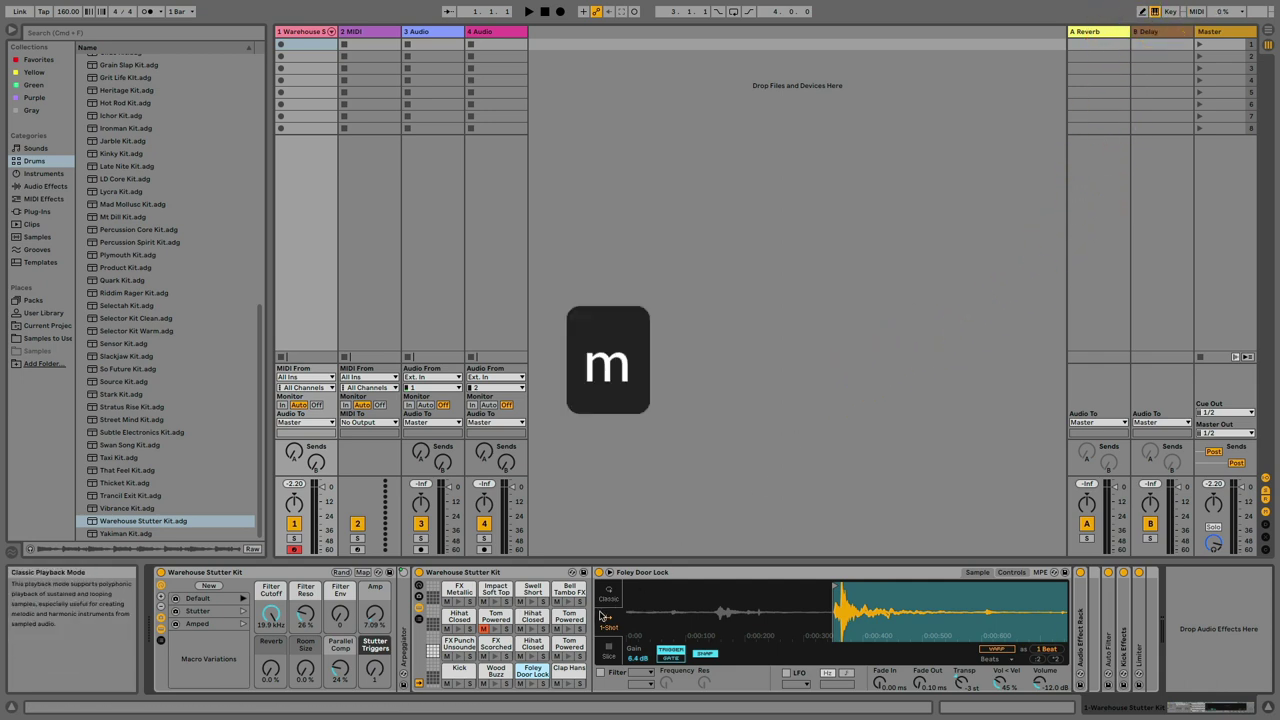
key(f)
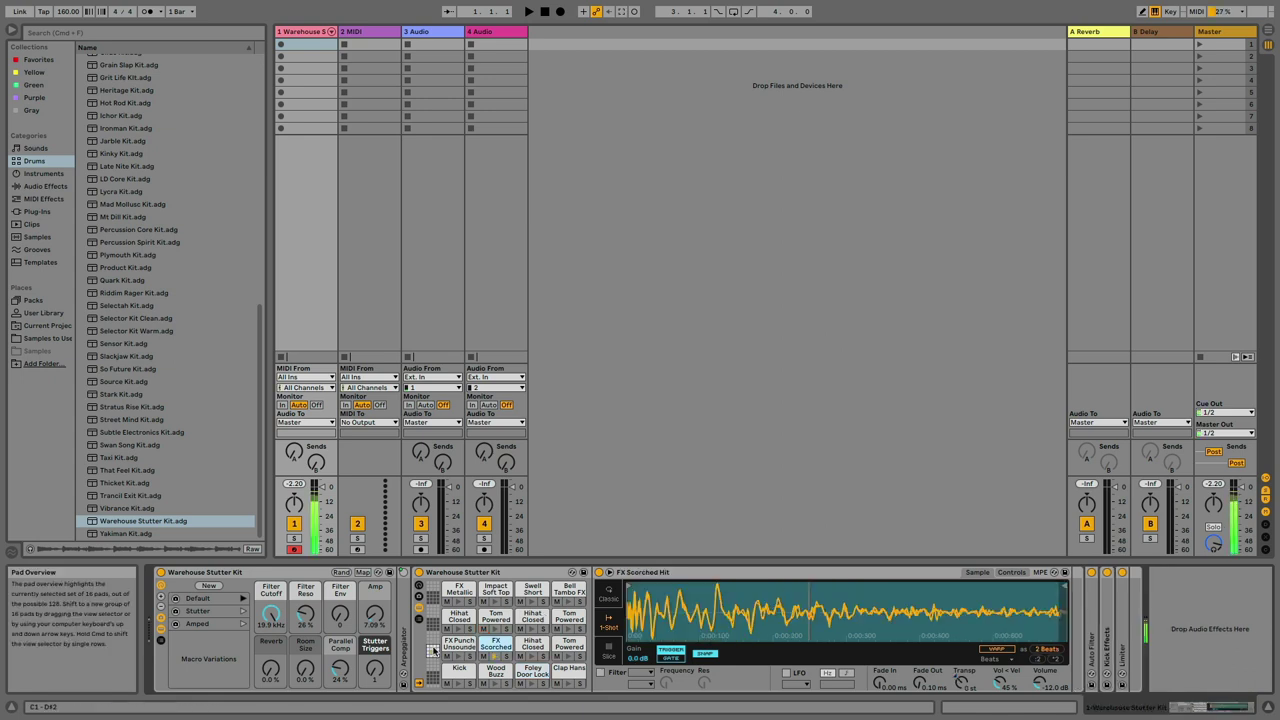
key(g)
key(s)
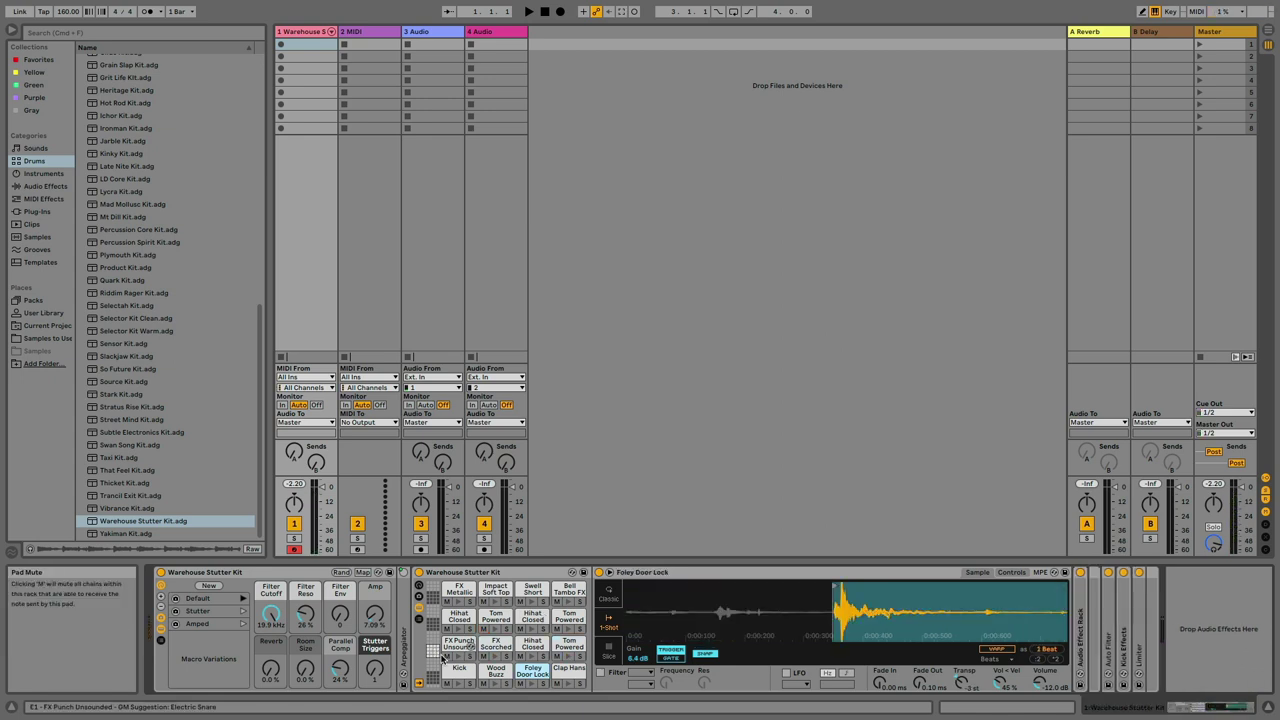
Create a MIDI clip in the drum track's first slot and program kicks at 1, 1.2.3 and 1.4, duplicated into the second bar
double_click(310, 45)
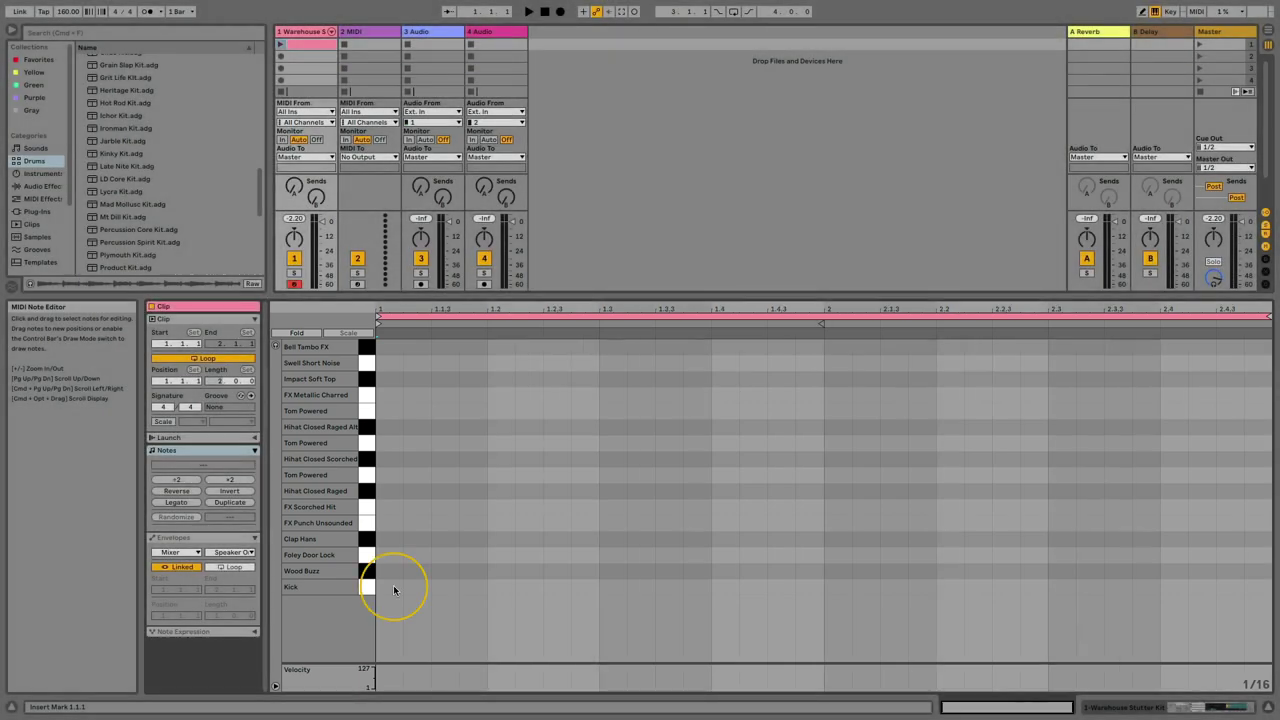
double_click(393, 590)
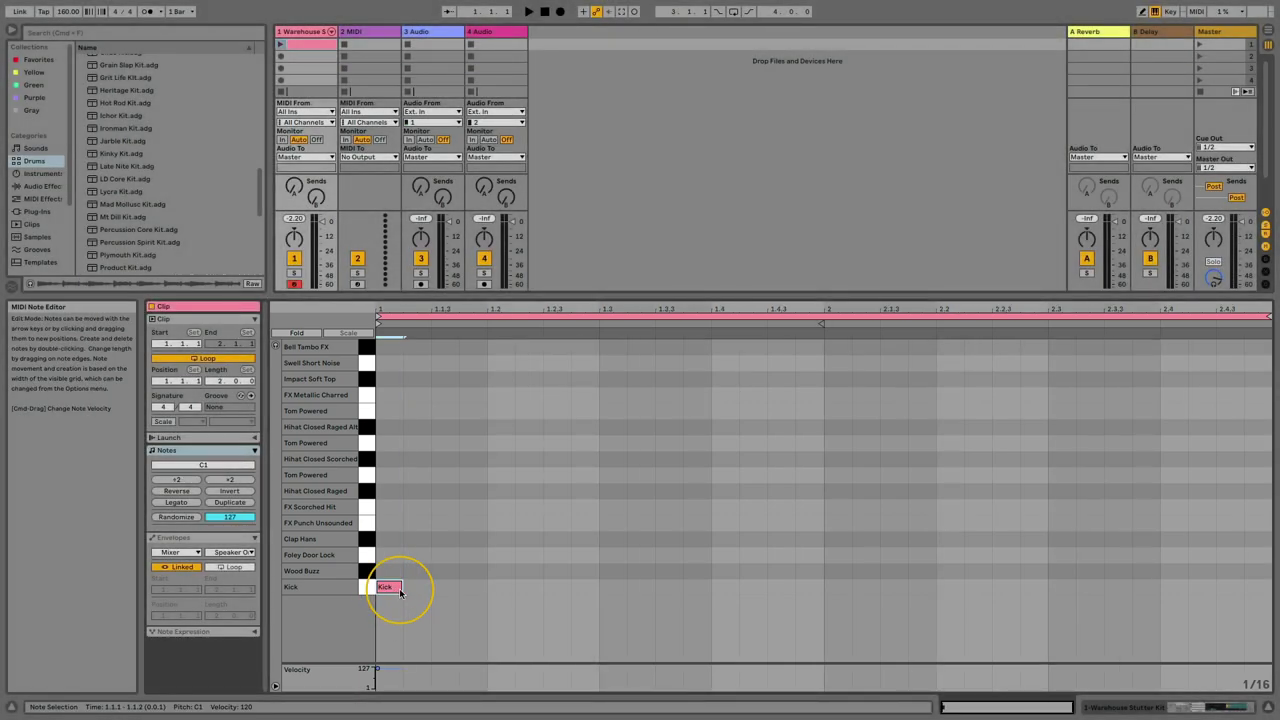
double_click(466, 590)
drag(476, 588, 534, 590)
key(space)
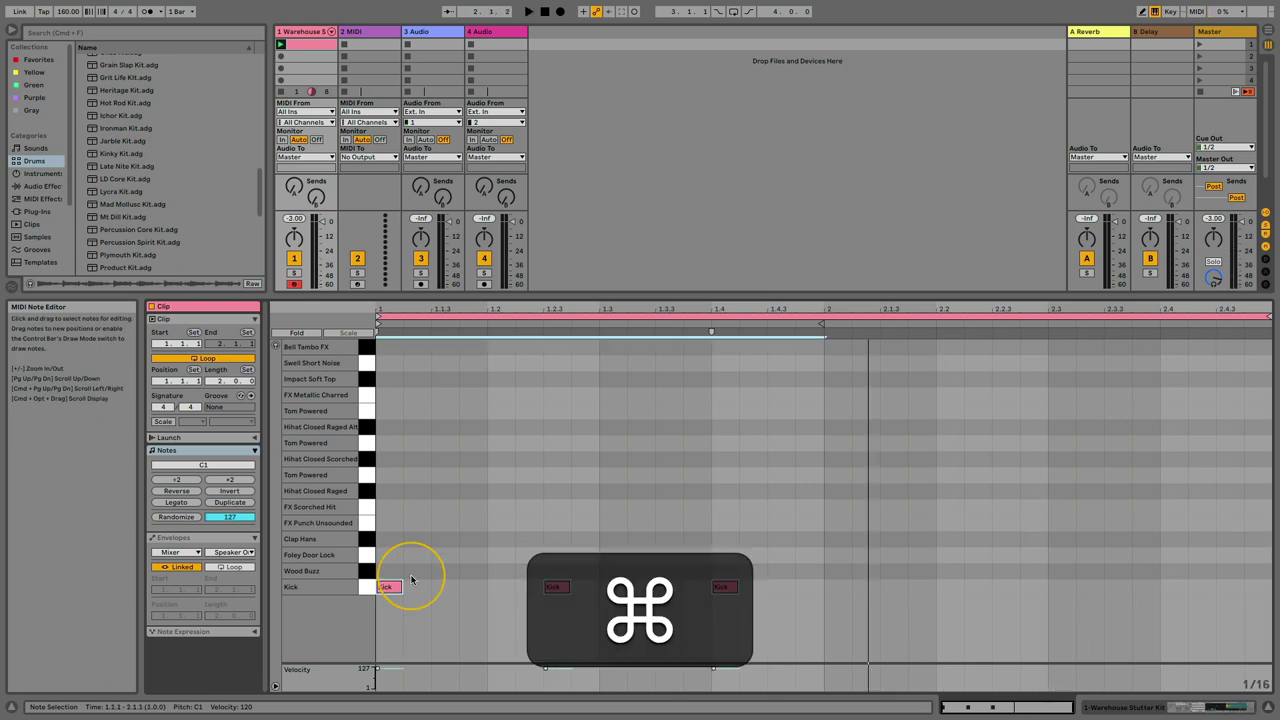
key(super+d)
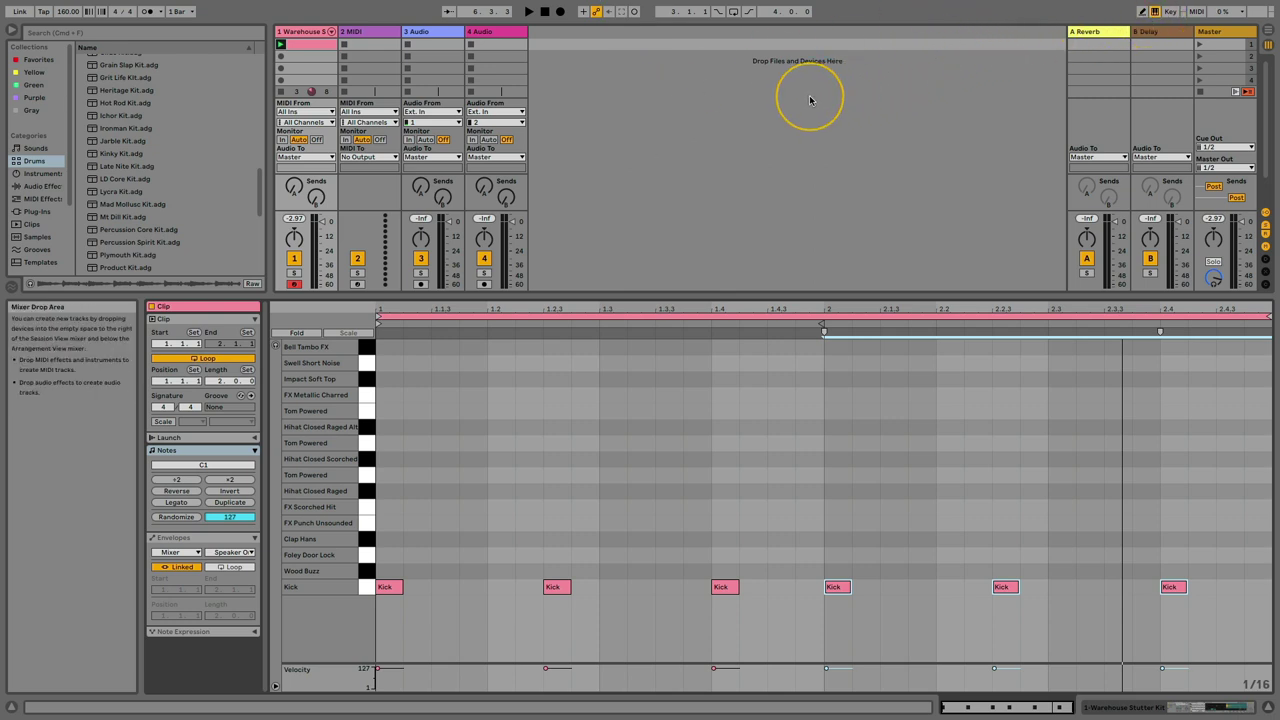
Set the metronome count-in to 1 Bar and overdub FX Punch Unsounded hits on beat 4 of both bars
click(160, 12)
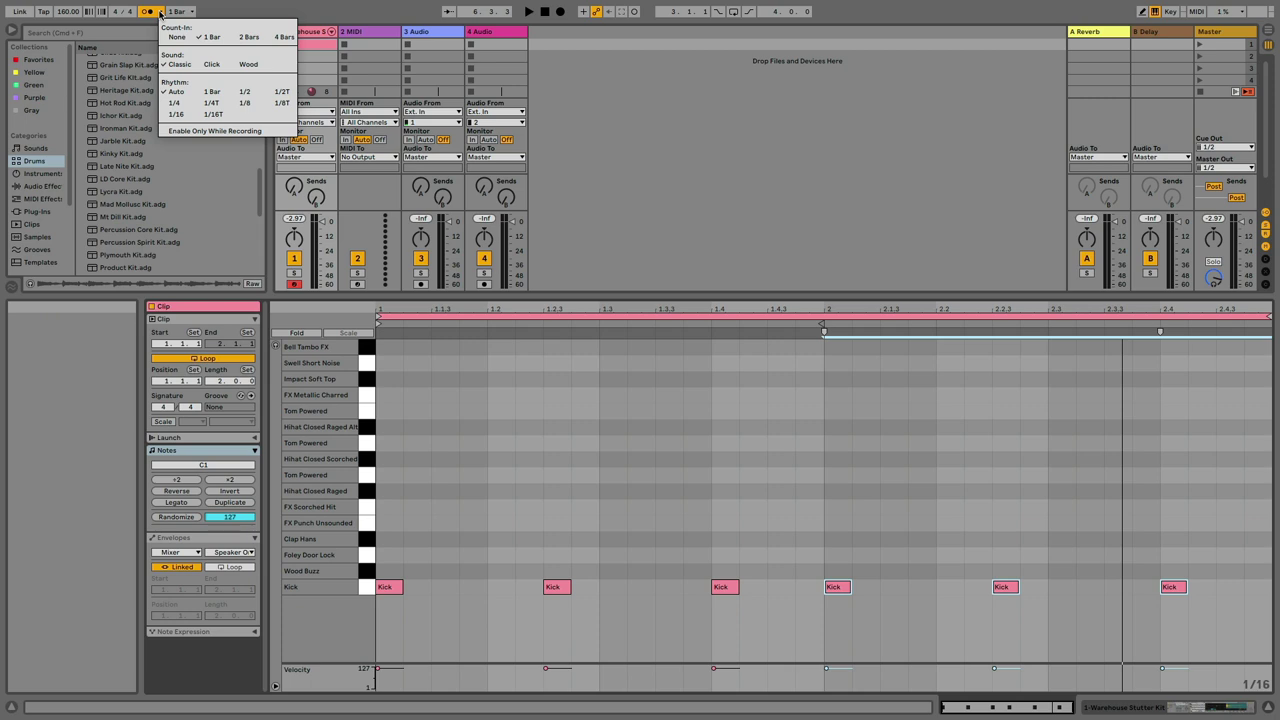
click(211, 38)
click(634, 11)
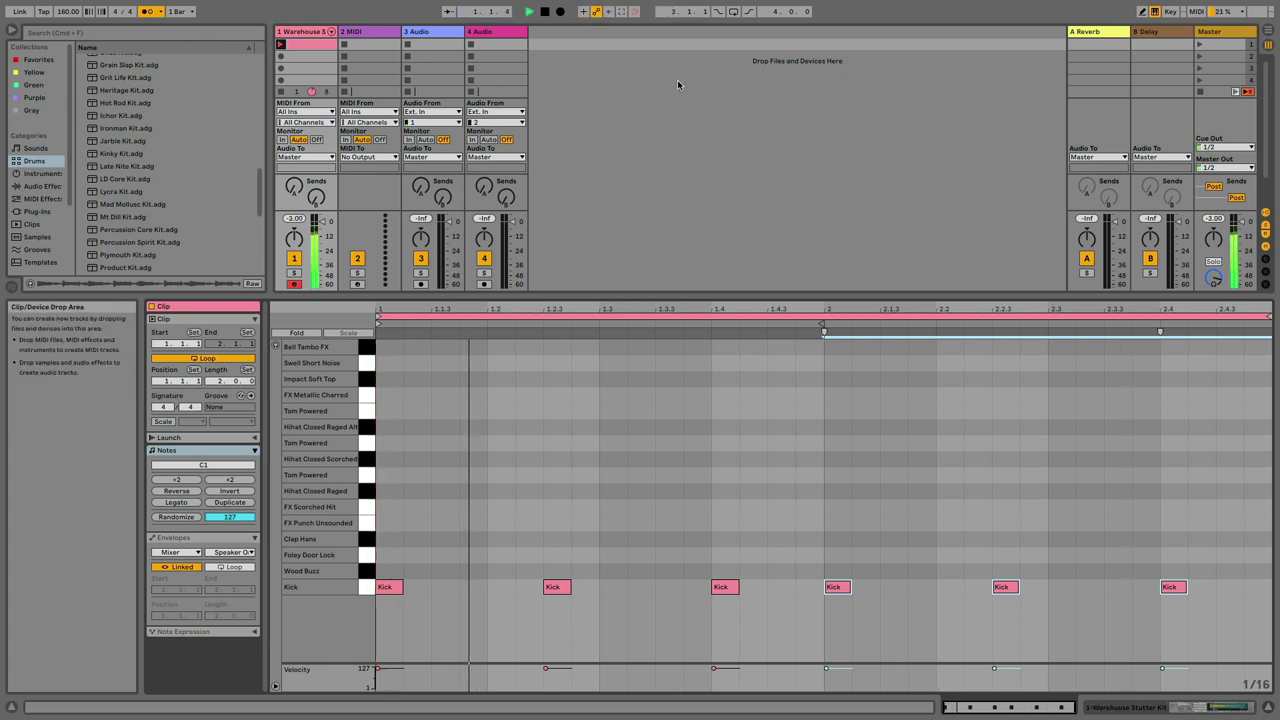
key(d)
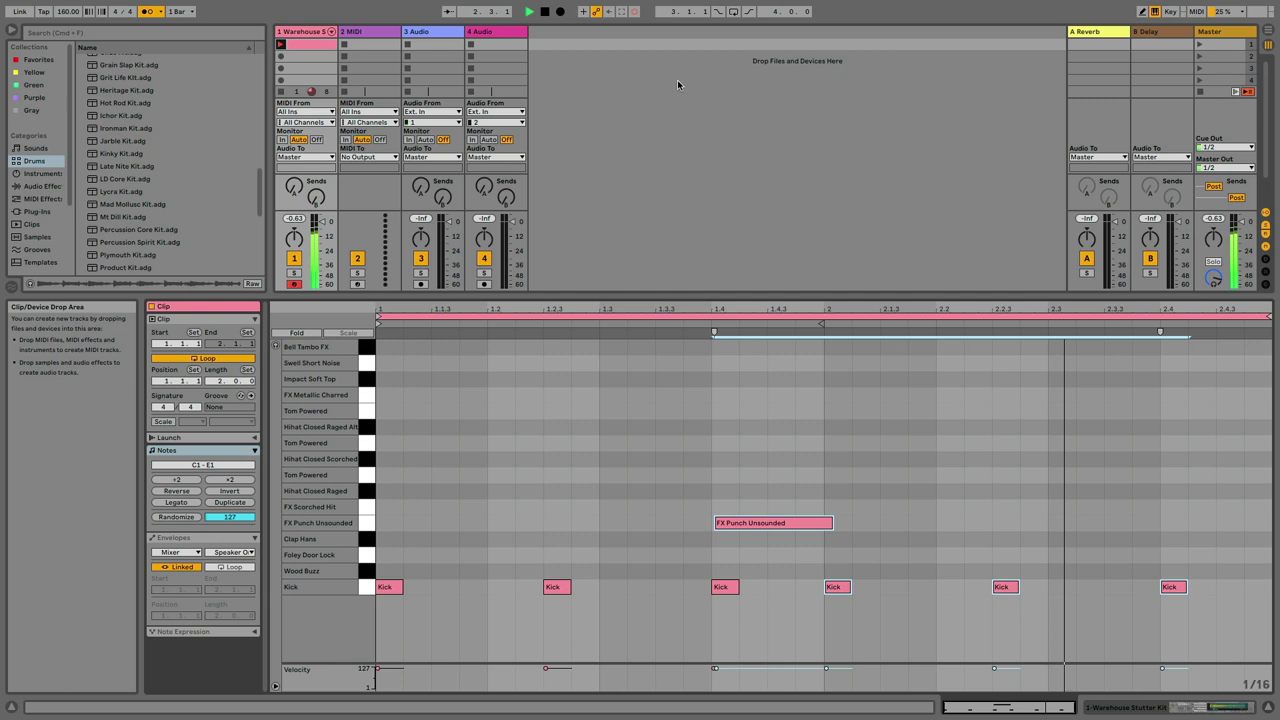
key(d)
key(space)
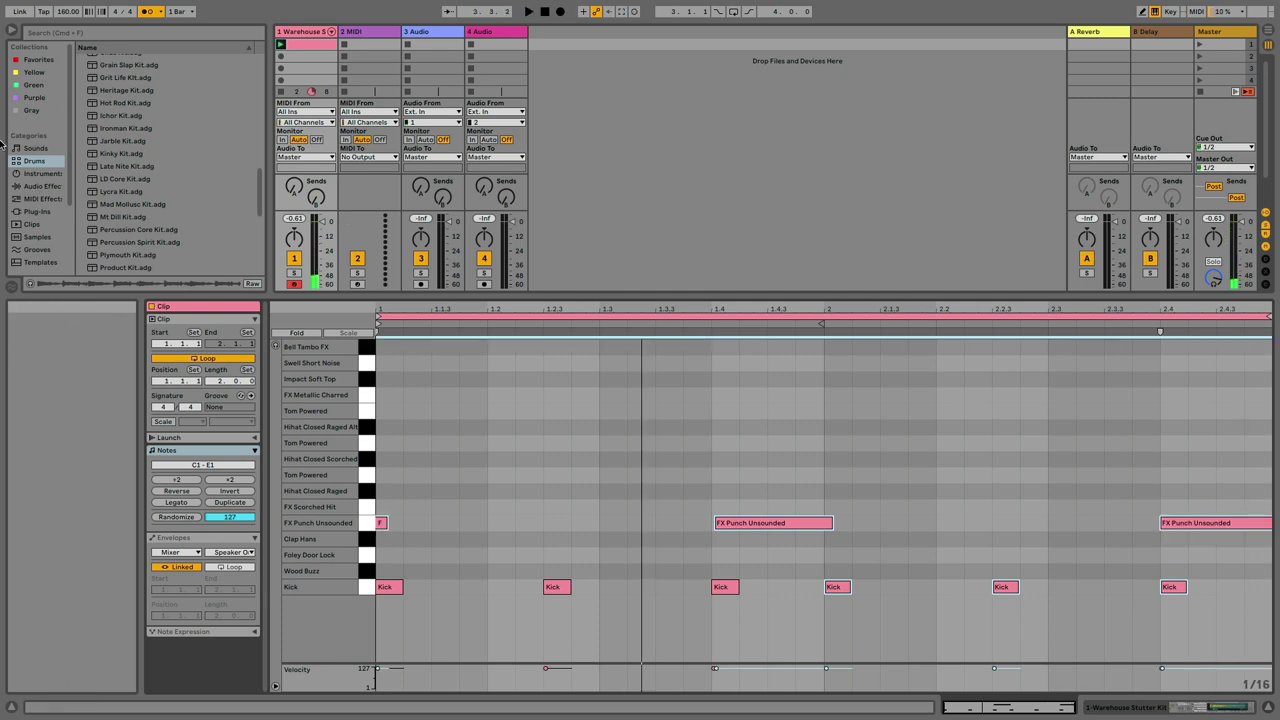
Quantize the recorded FX Punch Unsounded notes and lower the drum track's volume to -14 dB
drag(652, 448, 1247, 551)
key(super+u)
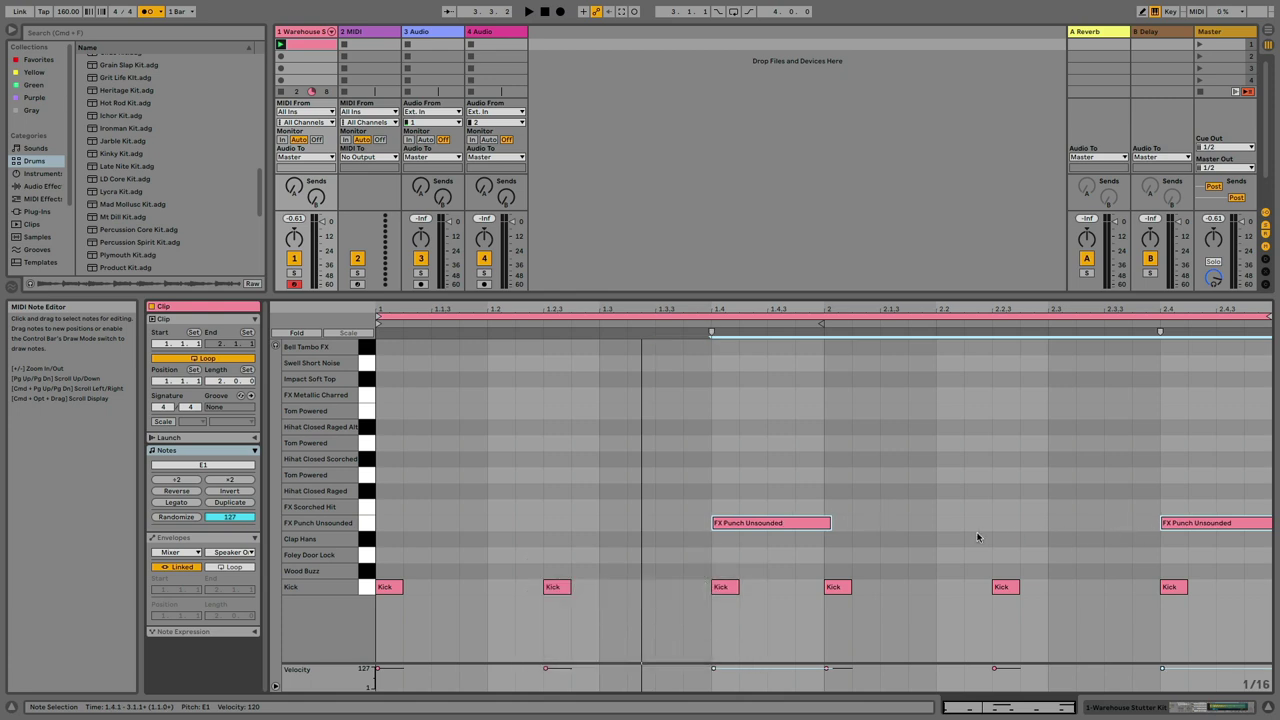
click(627, 450)
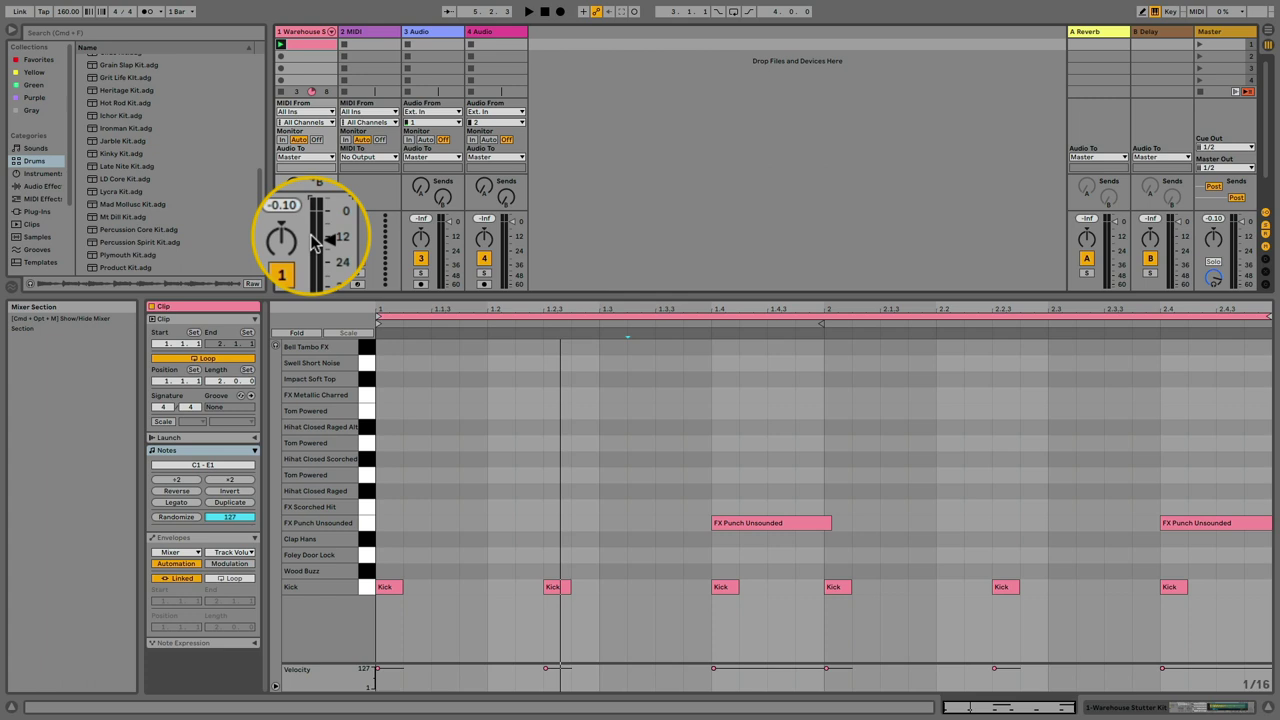
drag(322, 237, 322, 233)
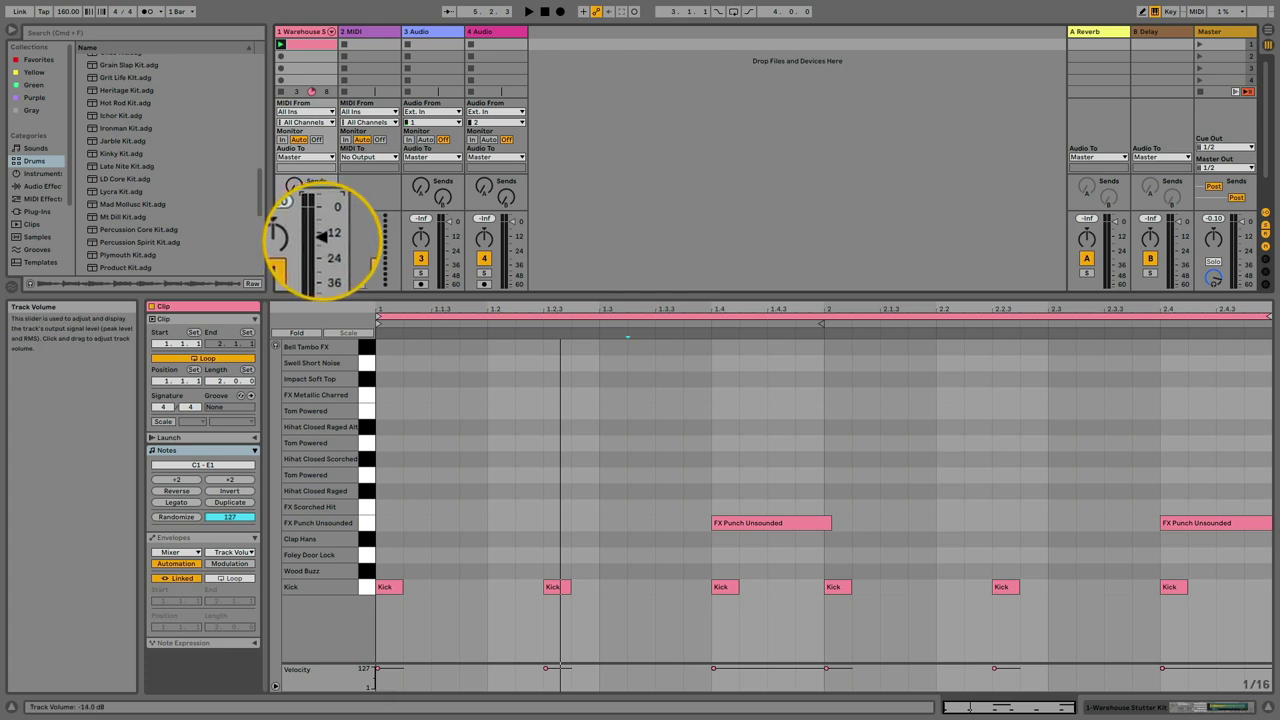
Add Hihat Closed Raged Alt notes on every eighth from 1 to 1.3 while the clip plays
double_click(389, 427)
double_click(445, 427)
double_click(497, 427)
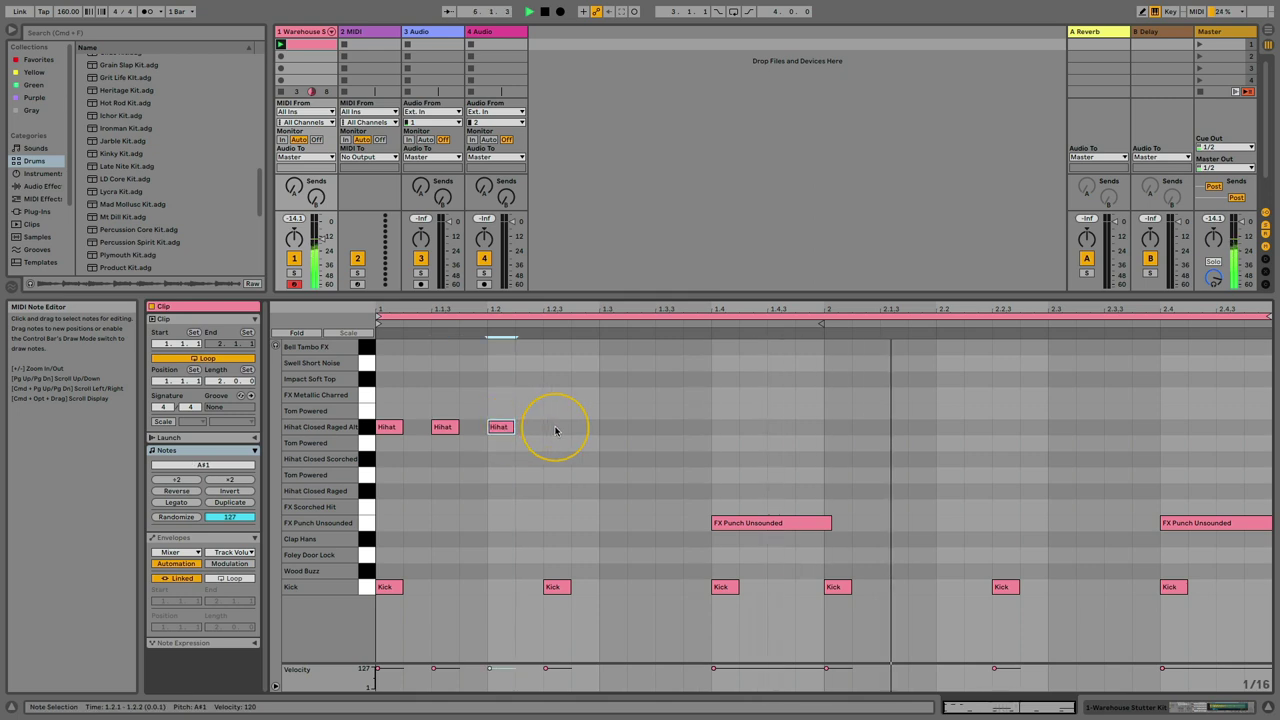
double_click(554, 427)
double_click(612, 427)
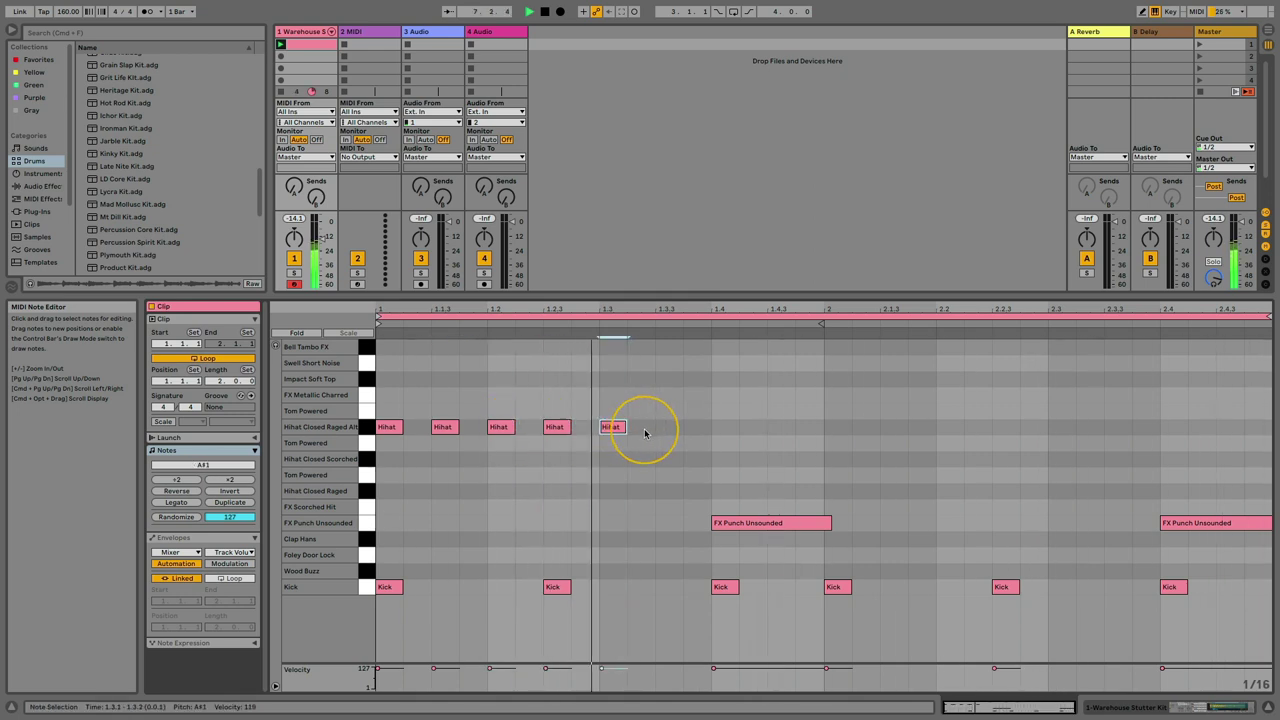
key(space)
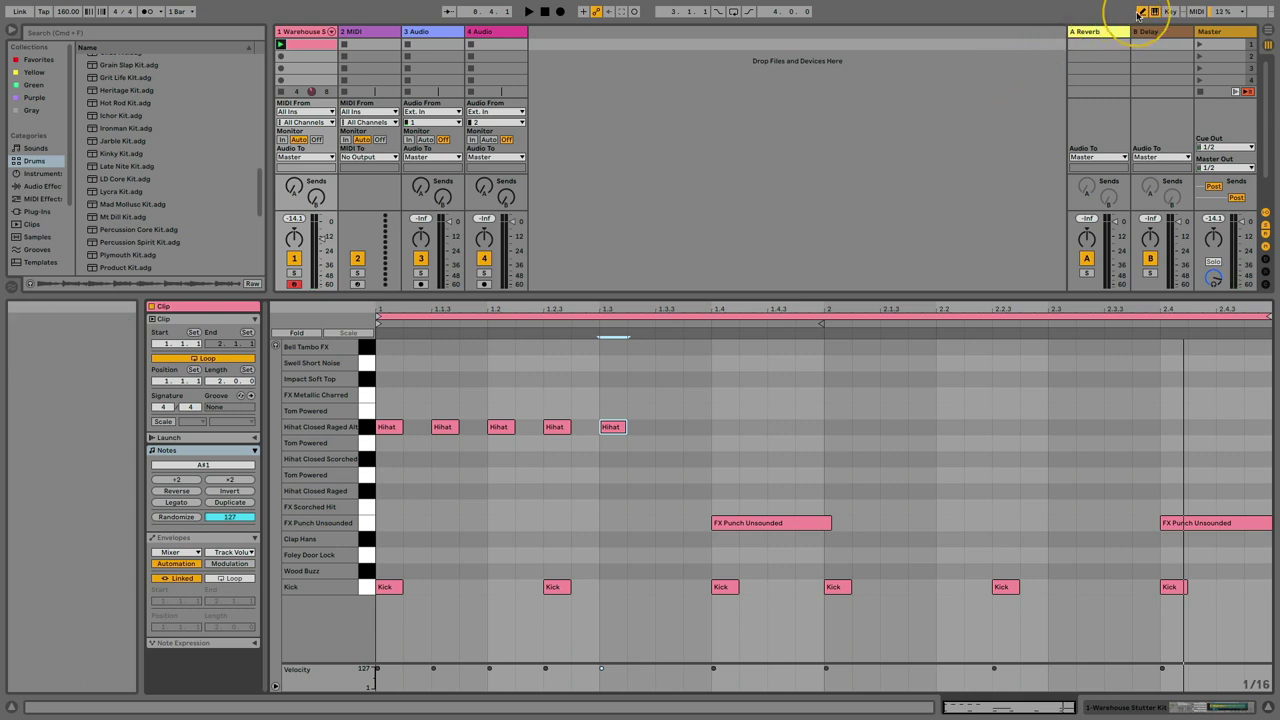
Draw a run of Hihat Closed Raged Alt notes across the rest of the first bar in Draw Mode and play it back
key(b)
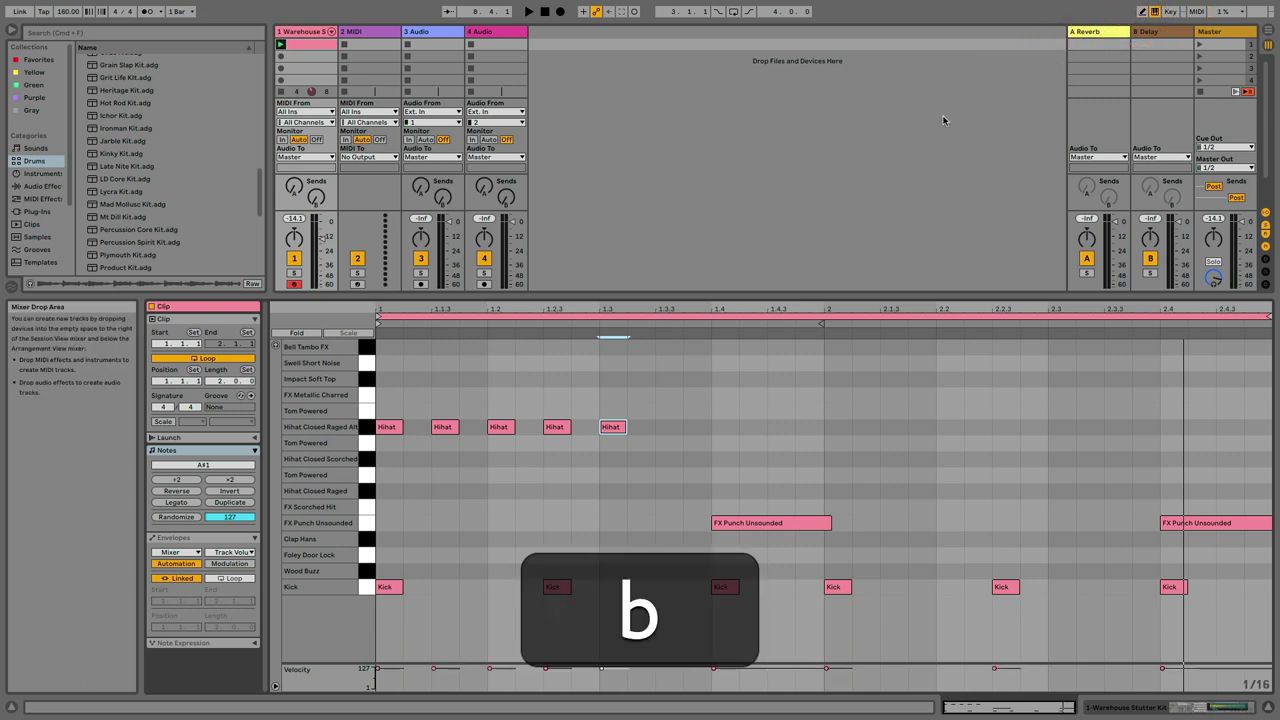
drag(668, 427, 814, 427)
key(space)
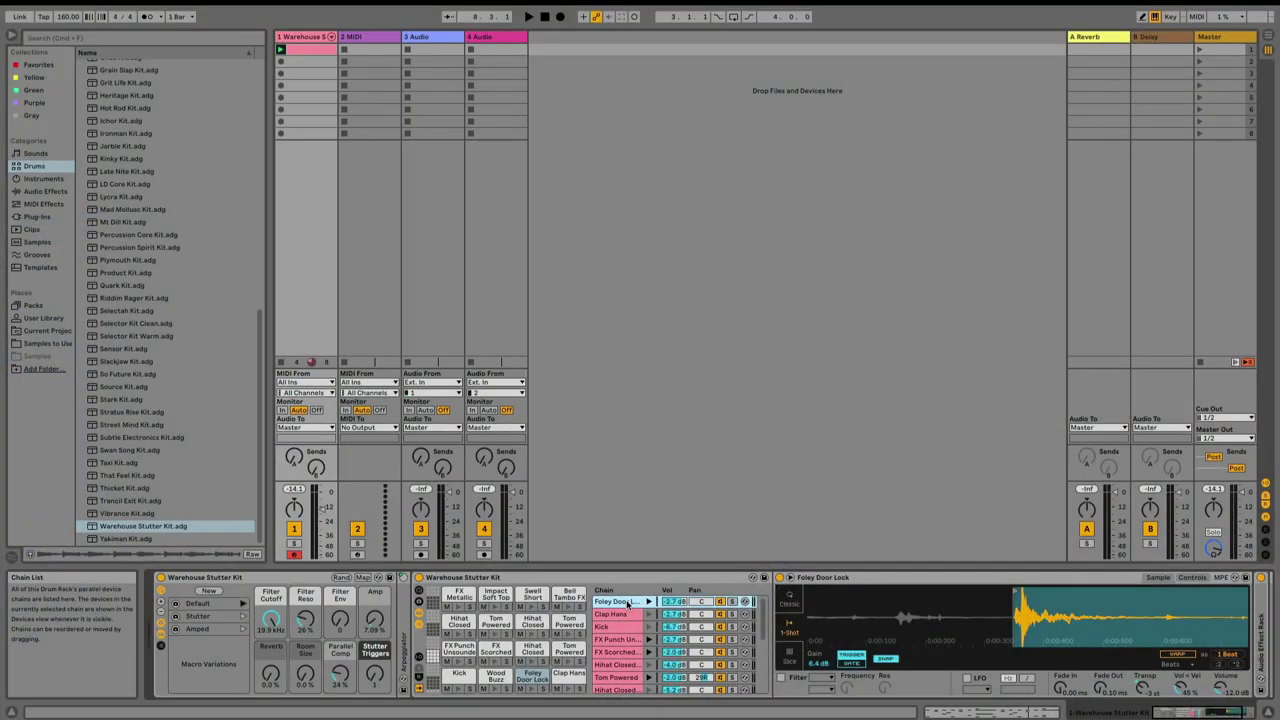
Layer Taxi Kit as a second chain in the outer Warehouse Stutter Kit rack
click(612, 614)
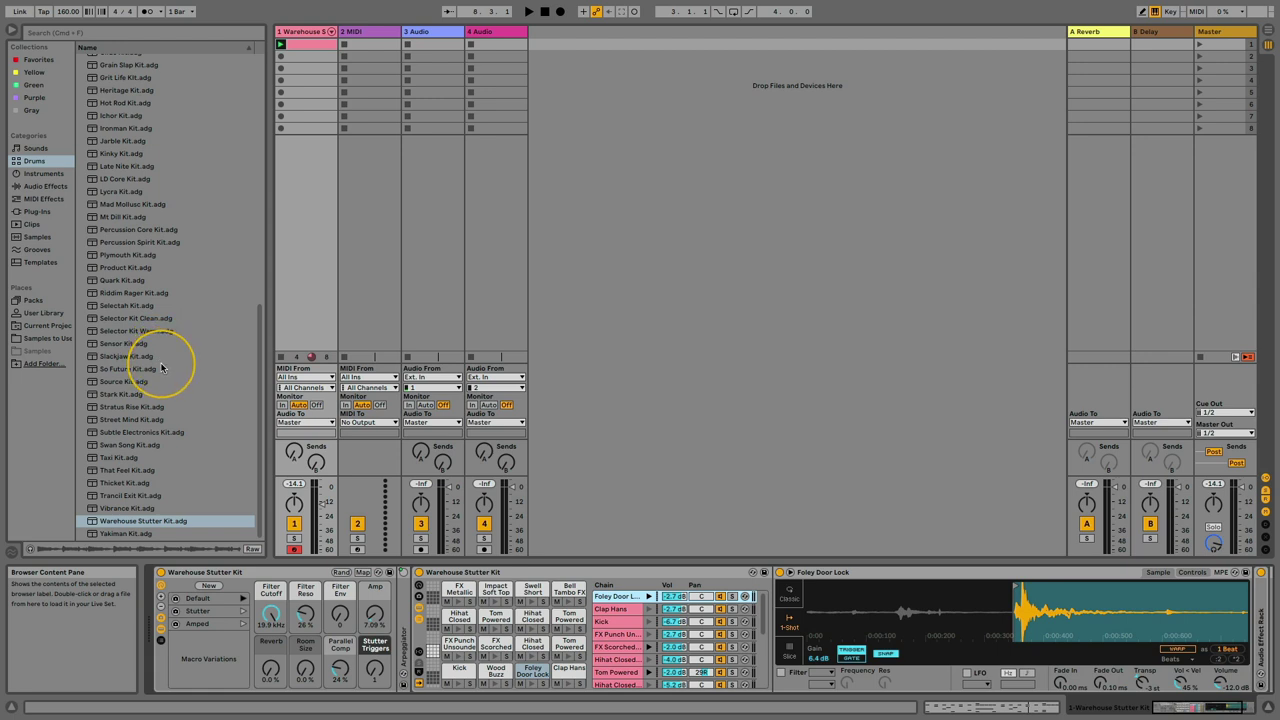
click(122, 458)
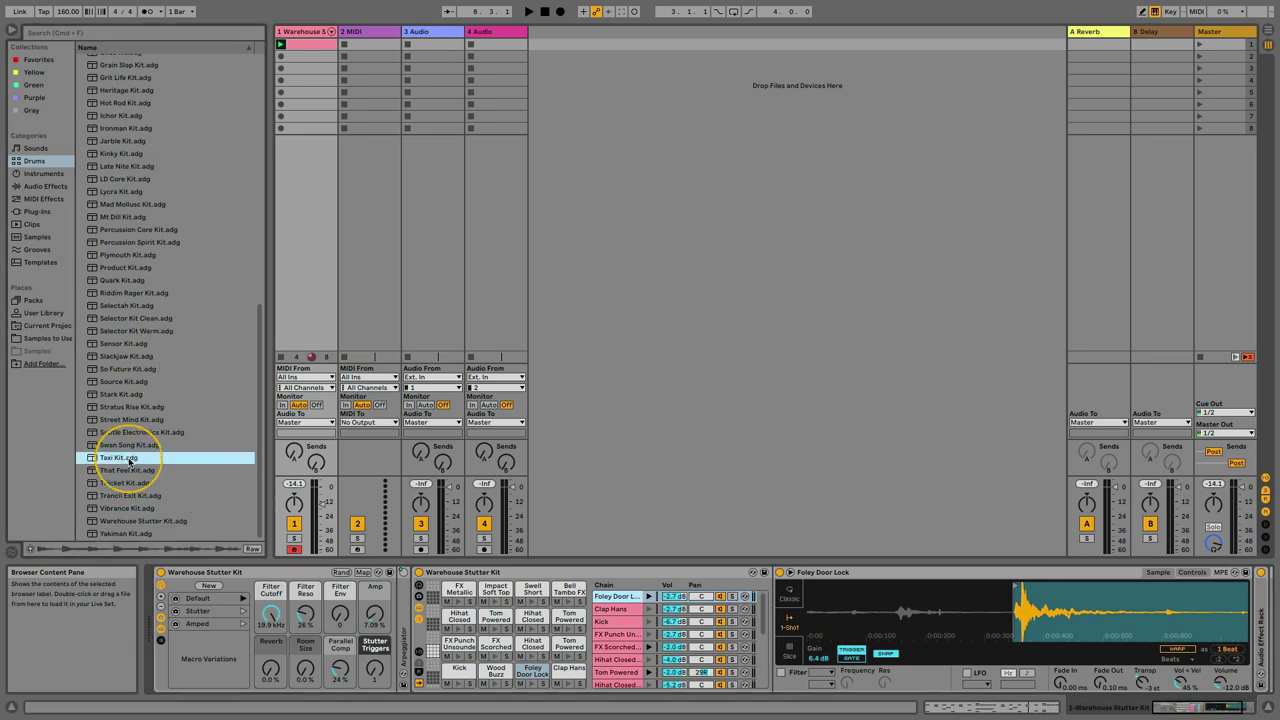
click(160, 645)
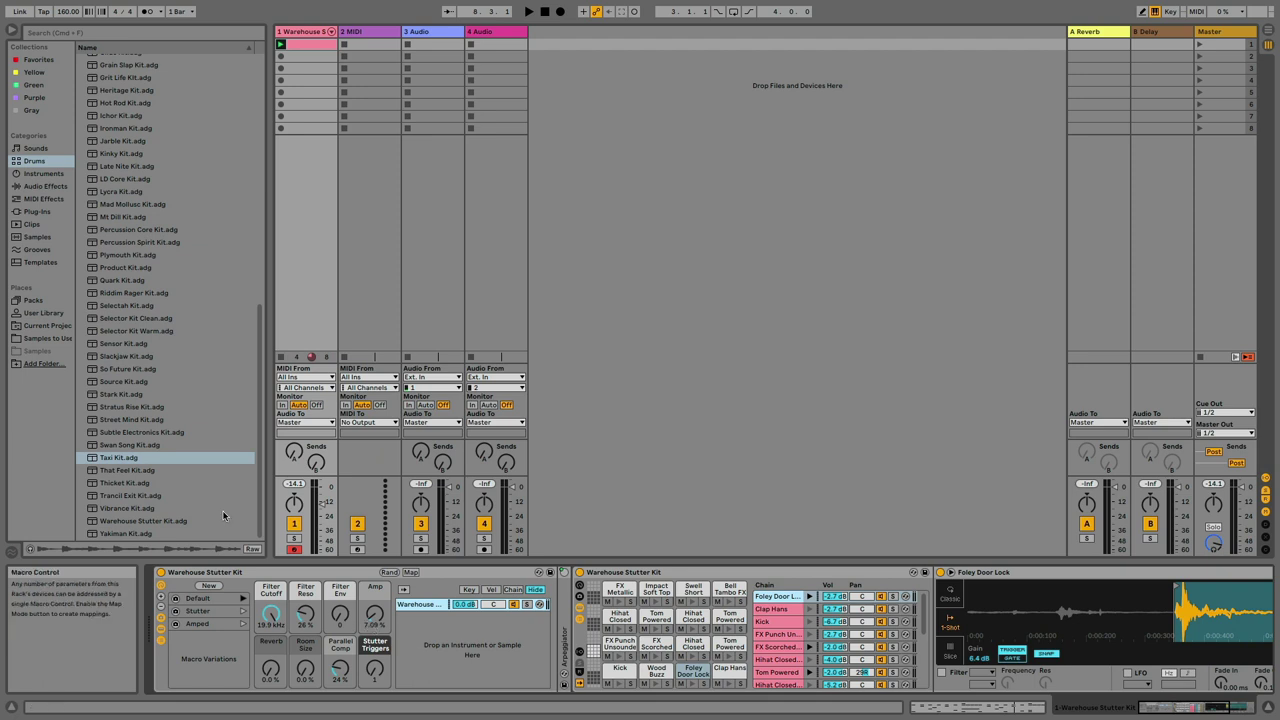
drag(128, 459, 472, 648)
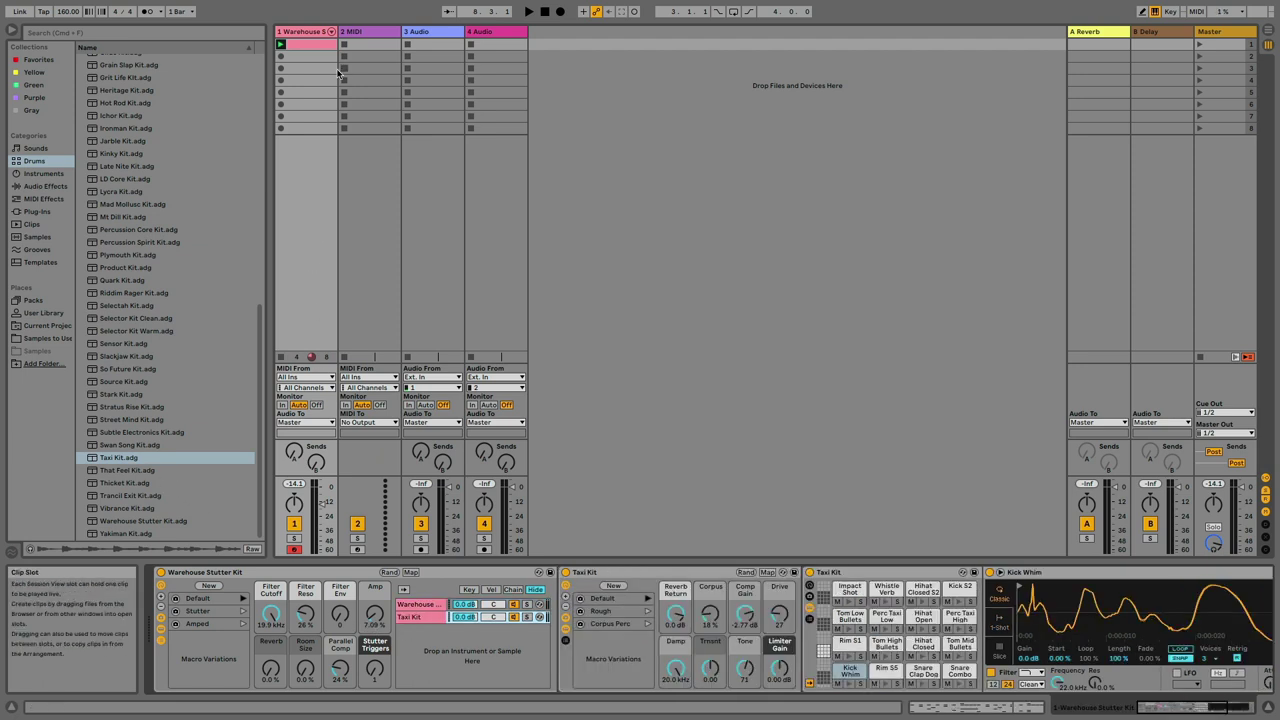
Play the drum clip to hear the layered kits, switch the Taxi Kit chain's activator, and stop playback
click(280, 45)
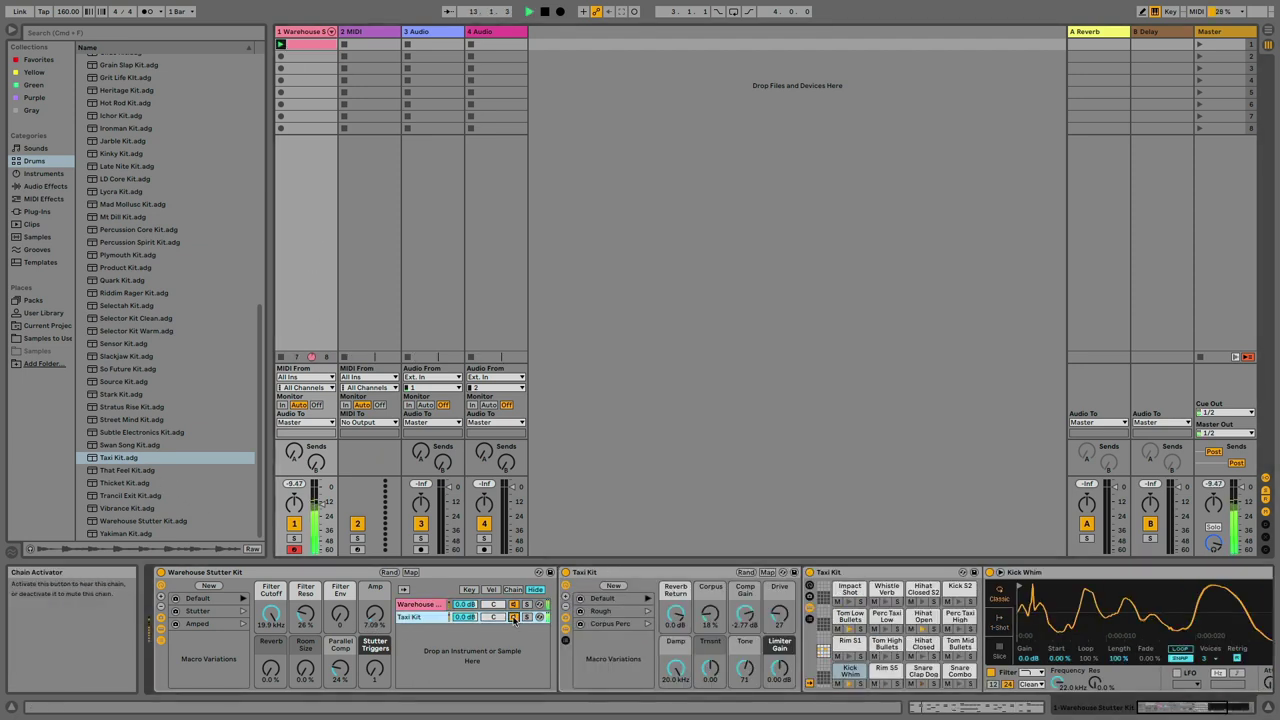
click(513, 617)
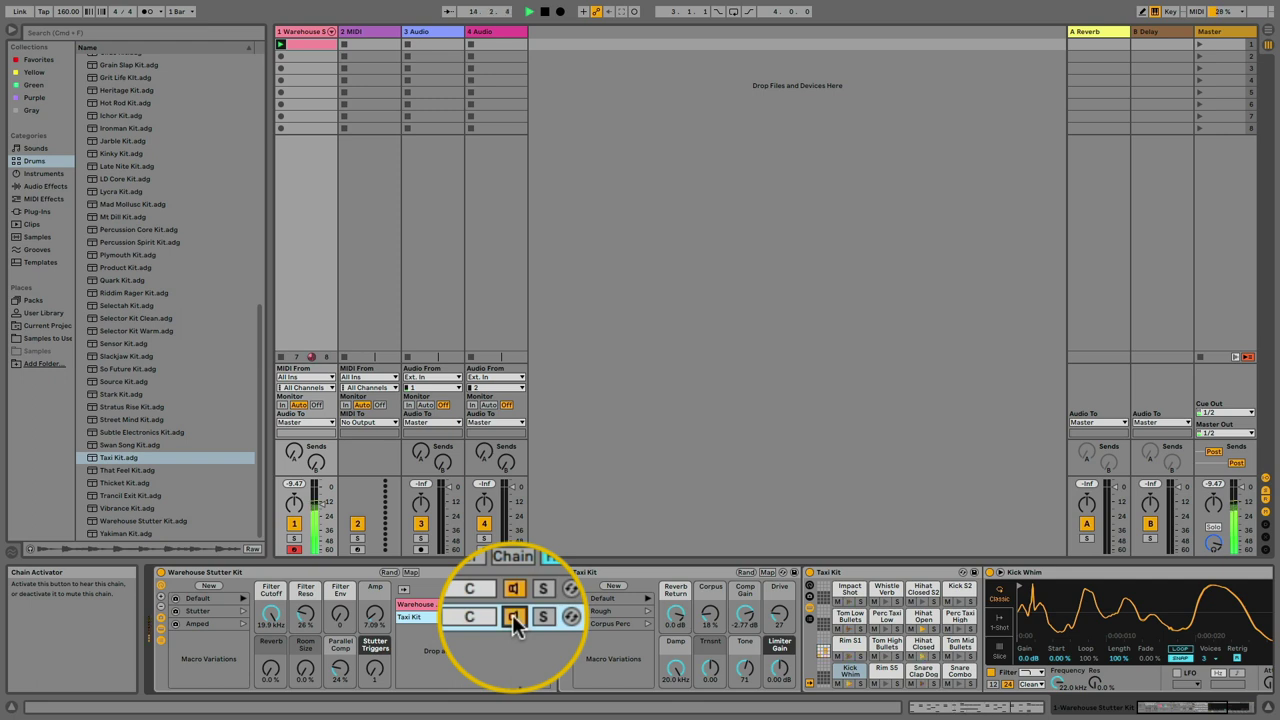
click(545, 11)
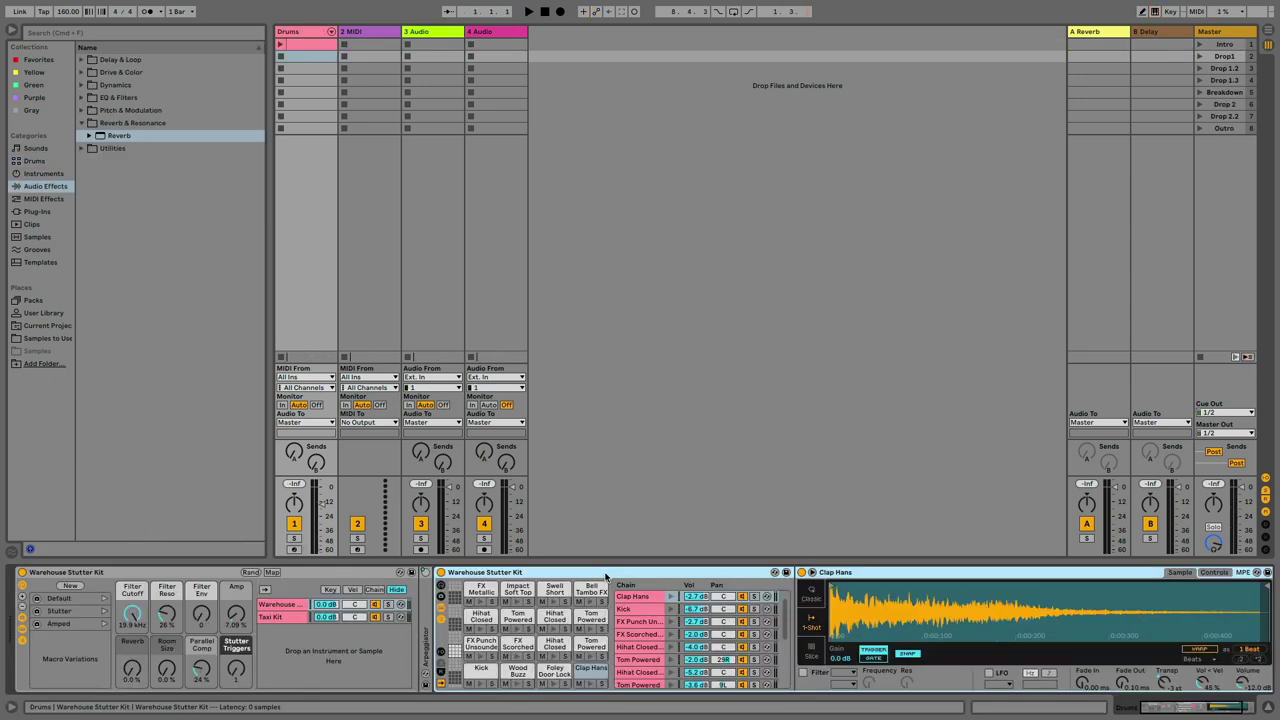
Show the drum rack's return chains and add Reverb as a return chain
click(439, 674)
click(440, 674)
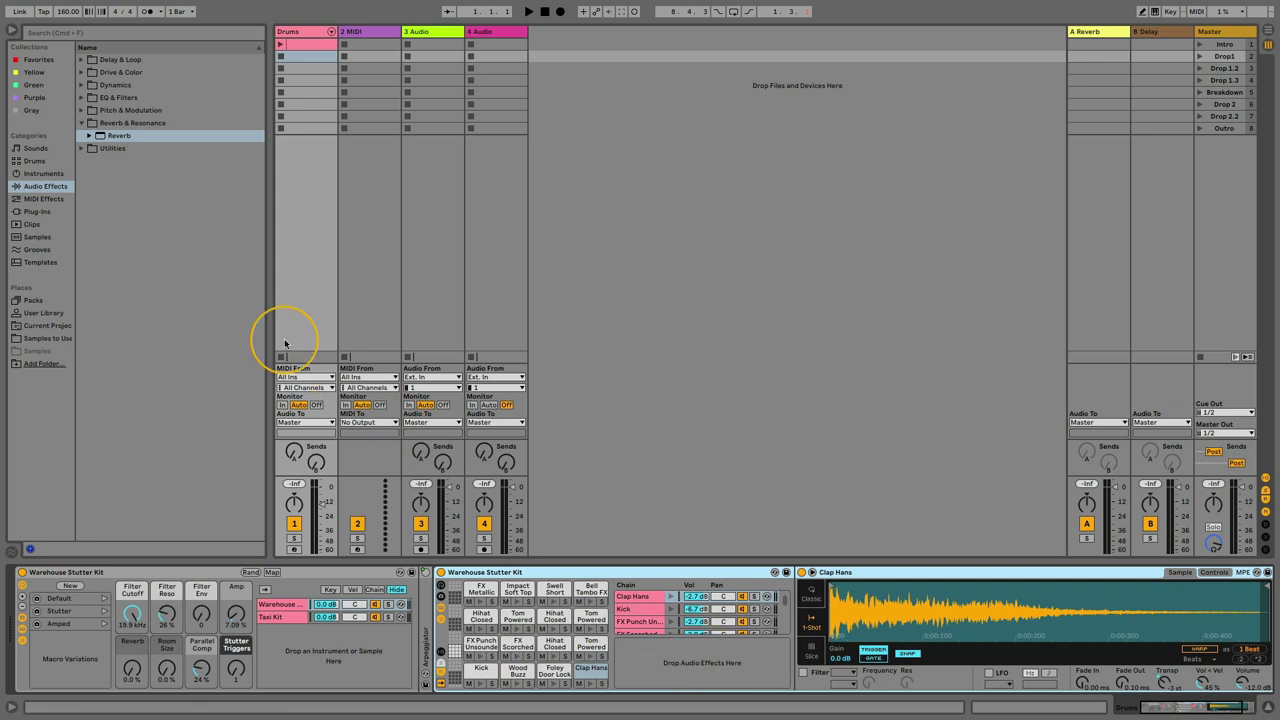
drag(122, 143, 674, 656)
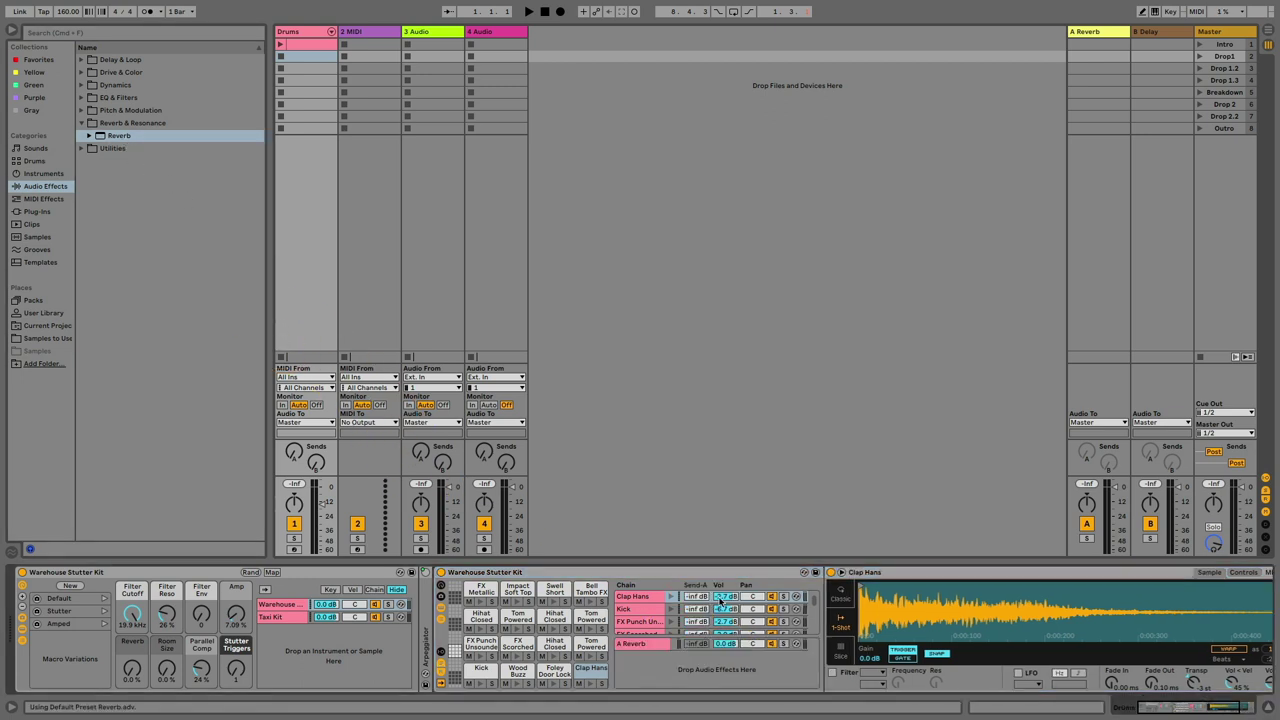
Raise the reverb send to about -1.6 dB on the Tom Powered chain and -6.6 dB on the Hihat Closed chain below it
scroll(697, 614, down, 3)
drag(696, 608, 694, 582)
scroll(696, 609, up, 2)
scroll(695, 612, down, 4)
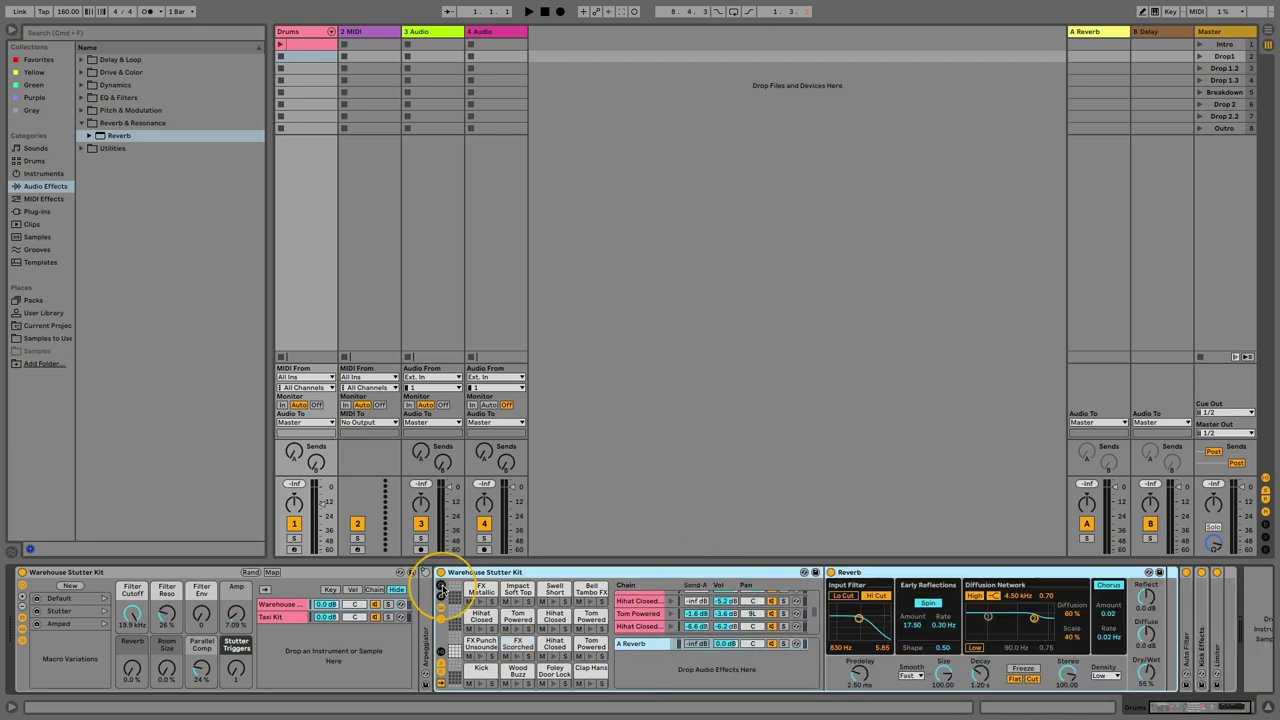
Show the inner drum rack's macro controls and map the return Reverb's Decay Time and Predelay to Macro 1
click(442, 587)
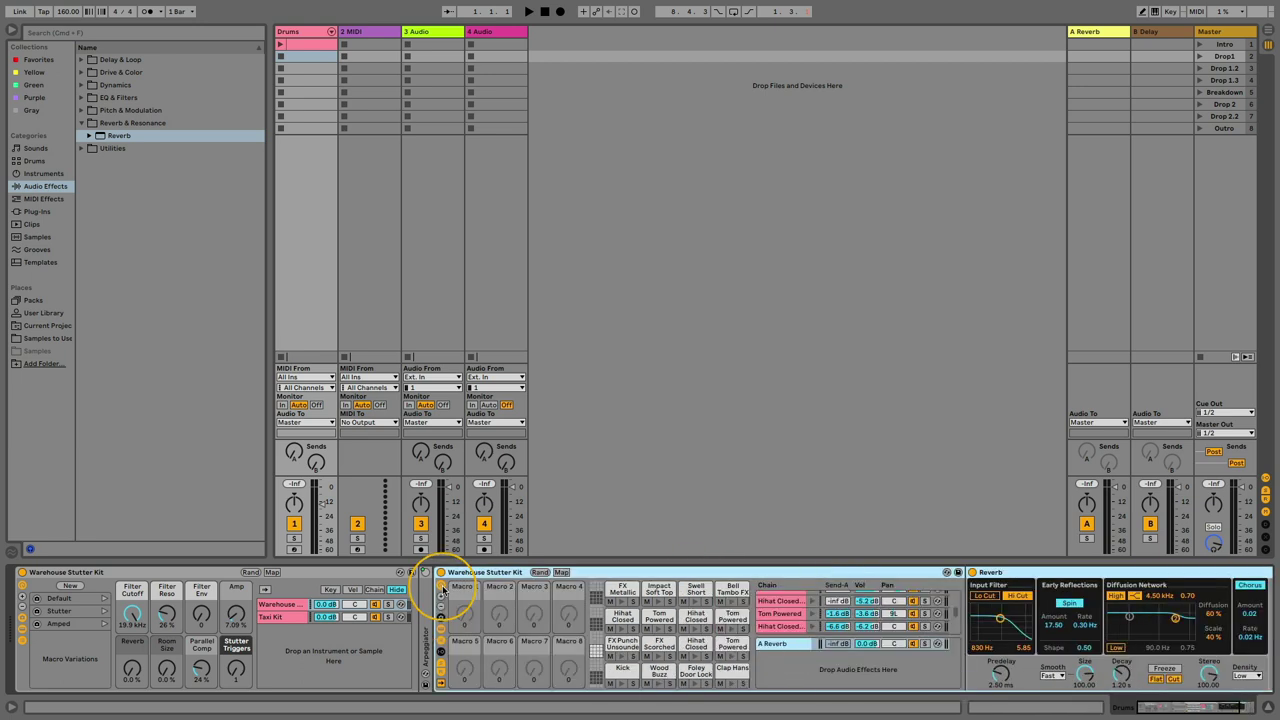
right_click(1122, 670)
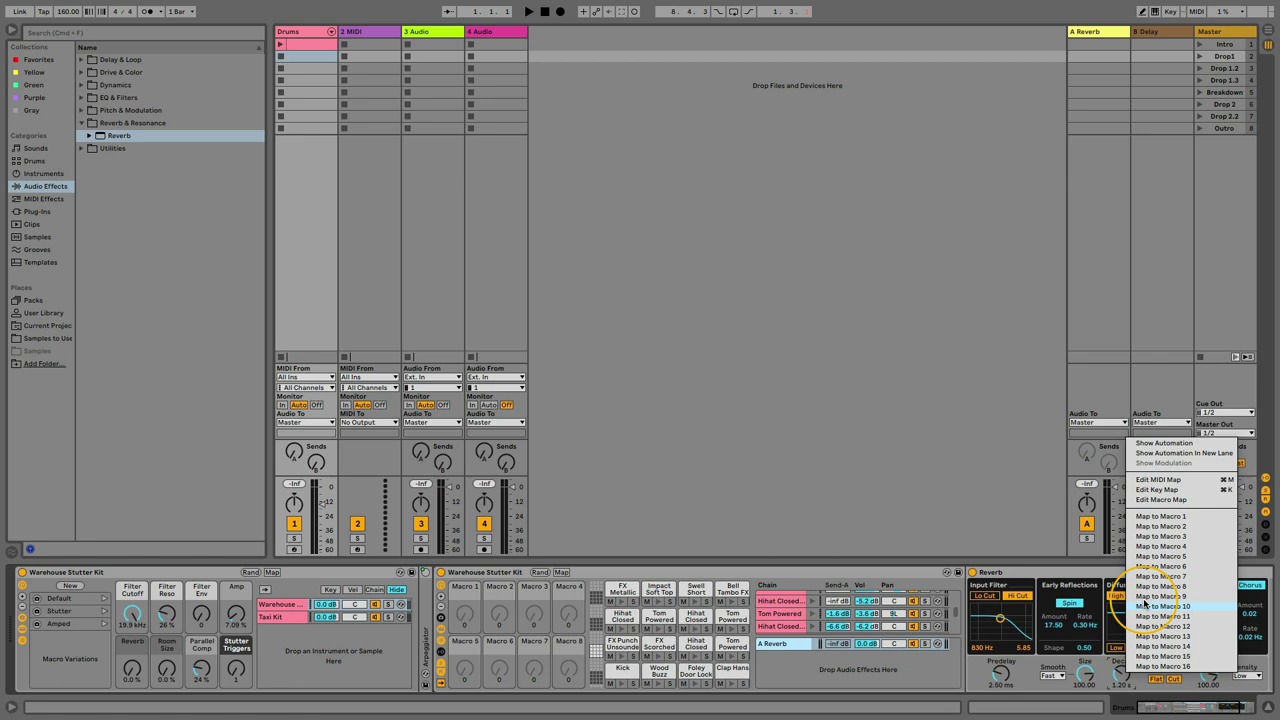
click(1152, 516)
right_click(1002, 674)
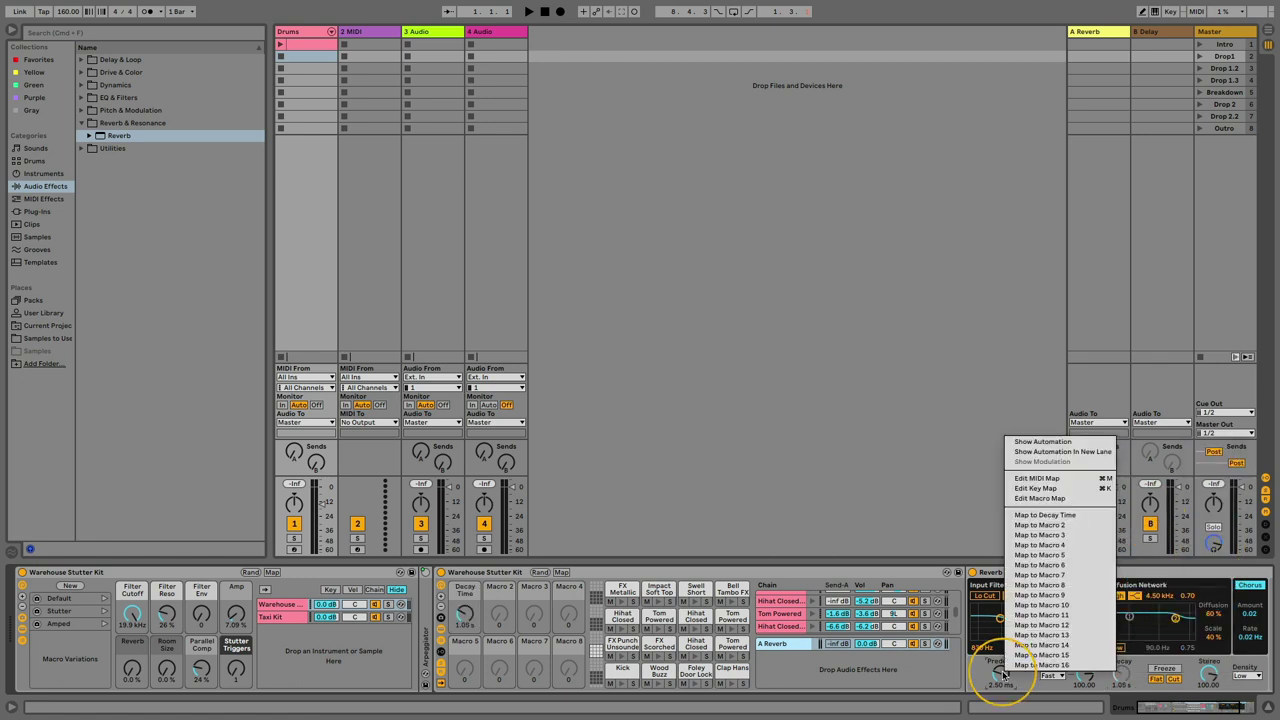
click(1042, 516)
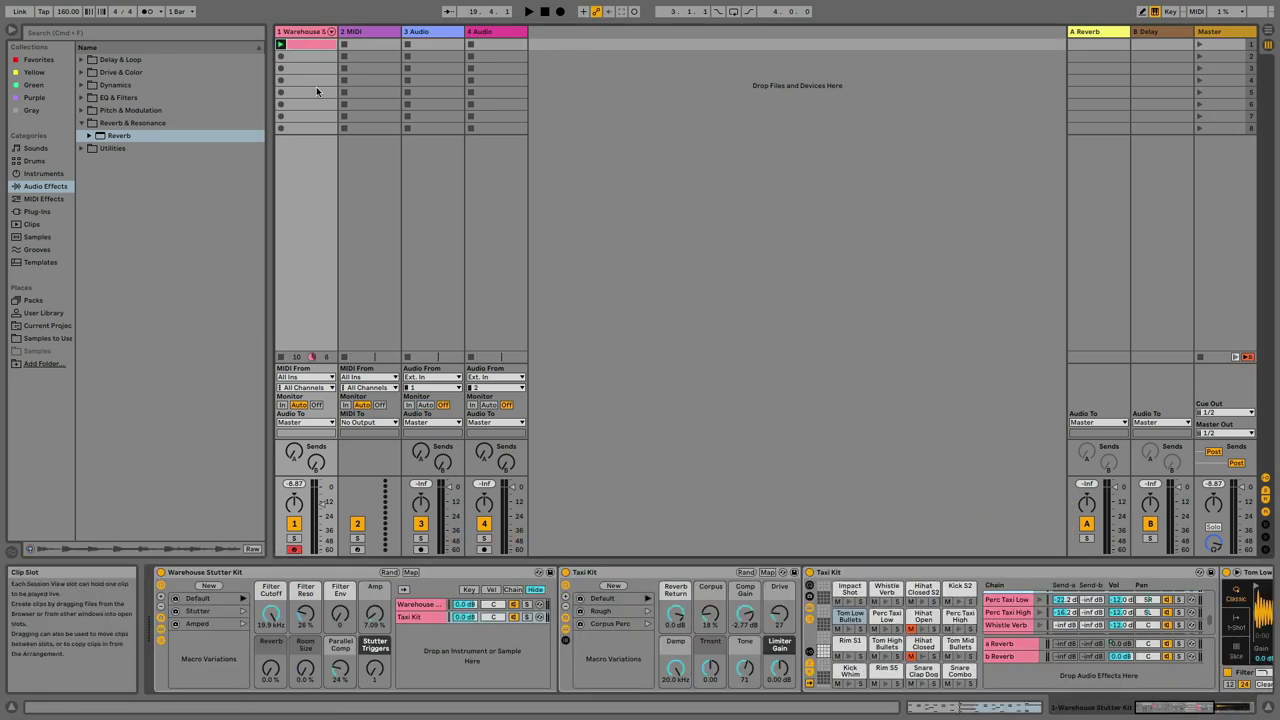
Duplicate the drum clip and delete all Hihat Closed Raged Alt notes across both bars of the copy
key(super+d)
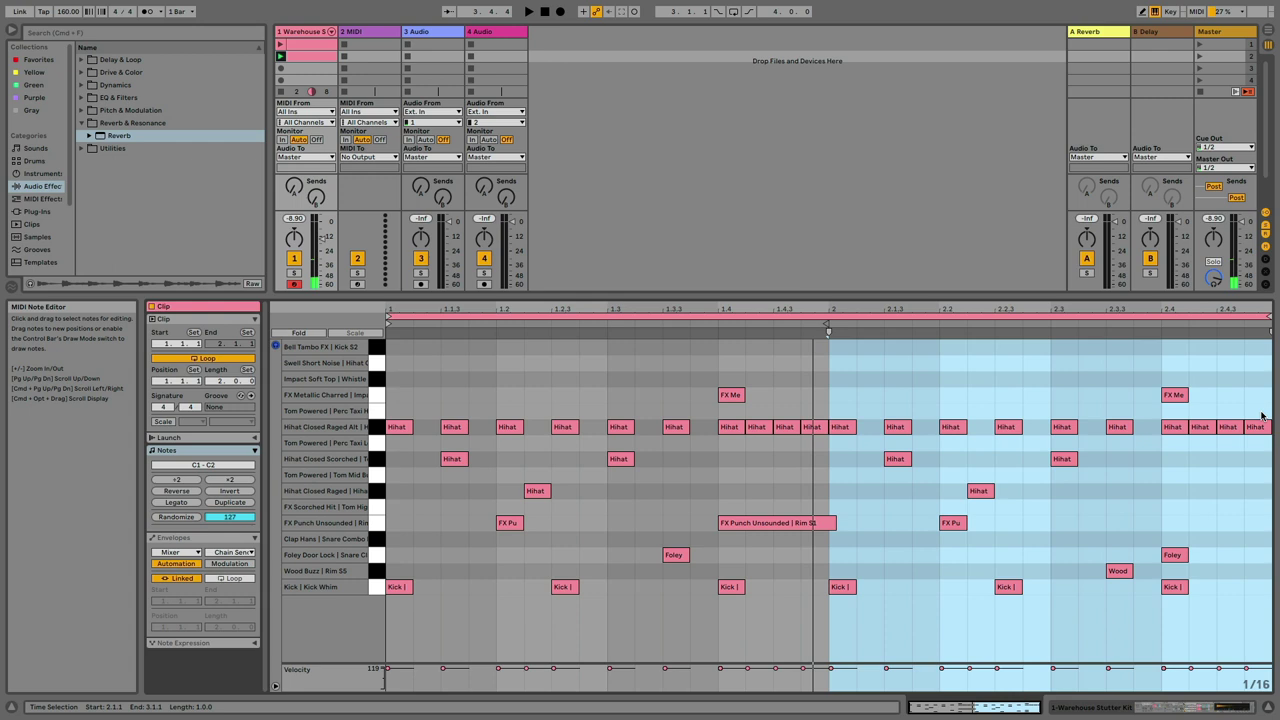
drag(1262, 415, 340, 435)
key(Delete)
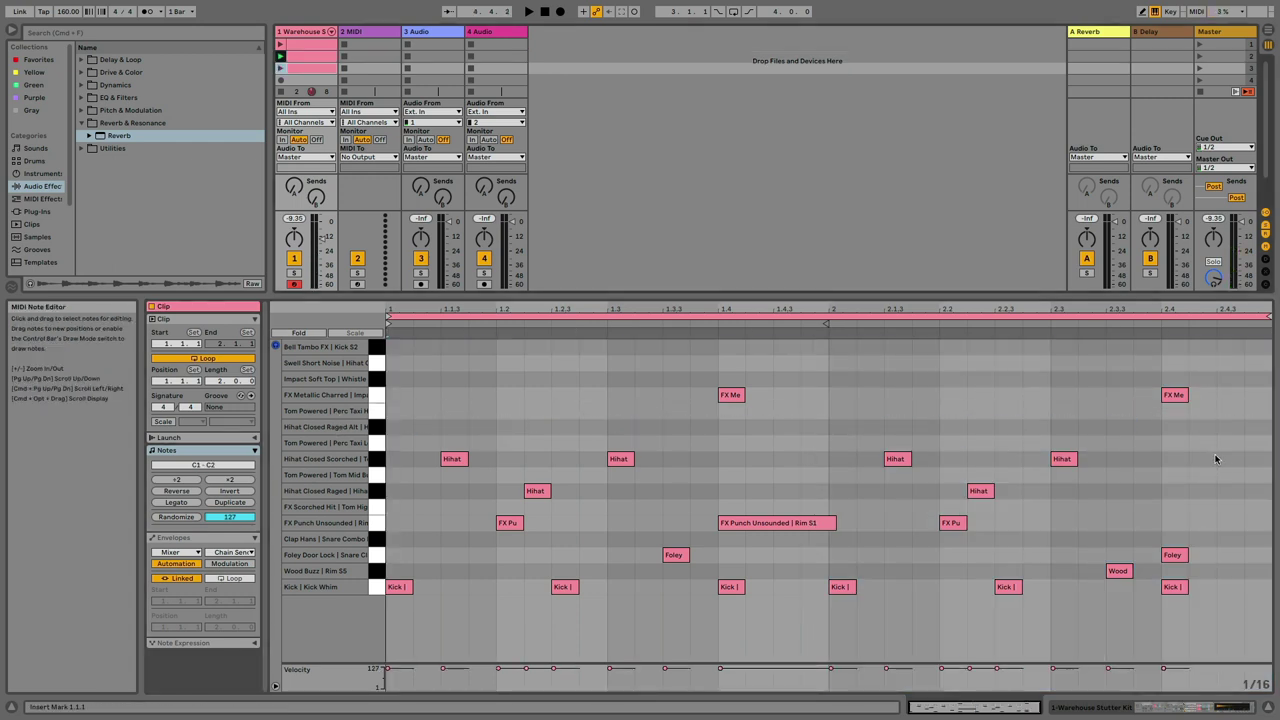
Select all Hihat Closed Scorched notes across both bars of the clip
drag(1215, 459, 386, 462)
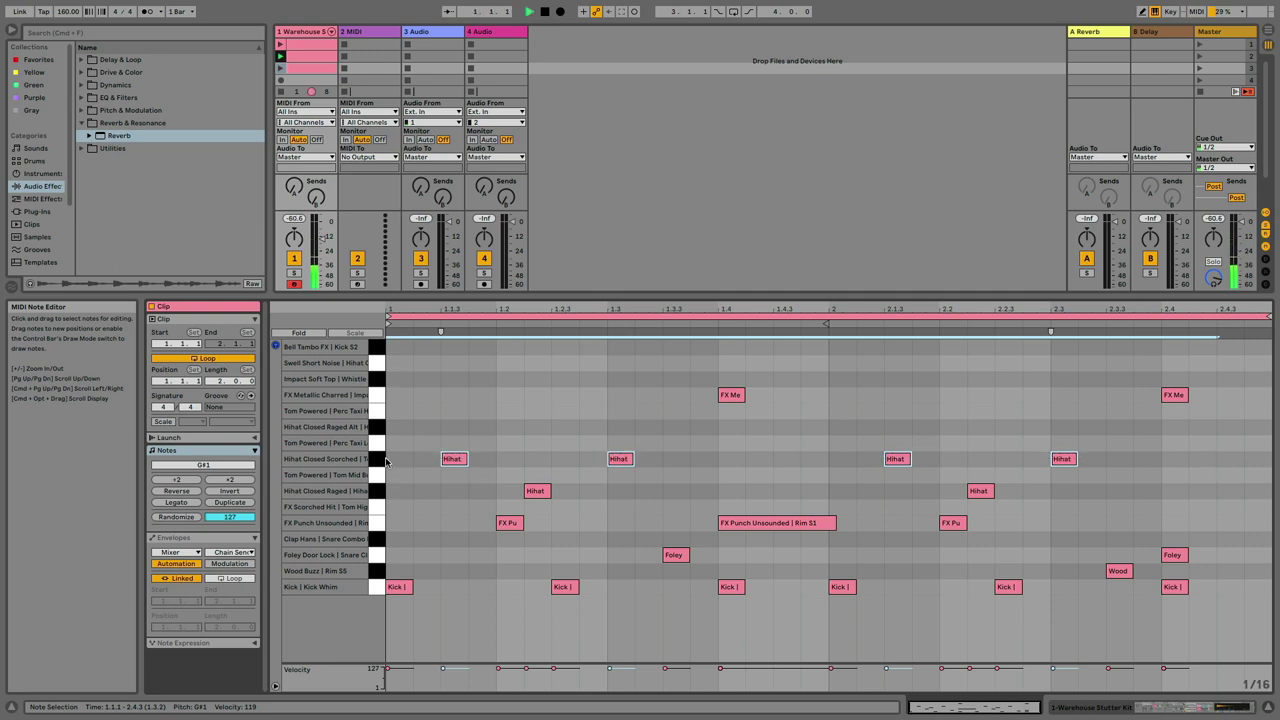